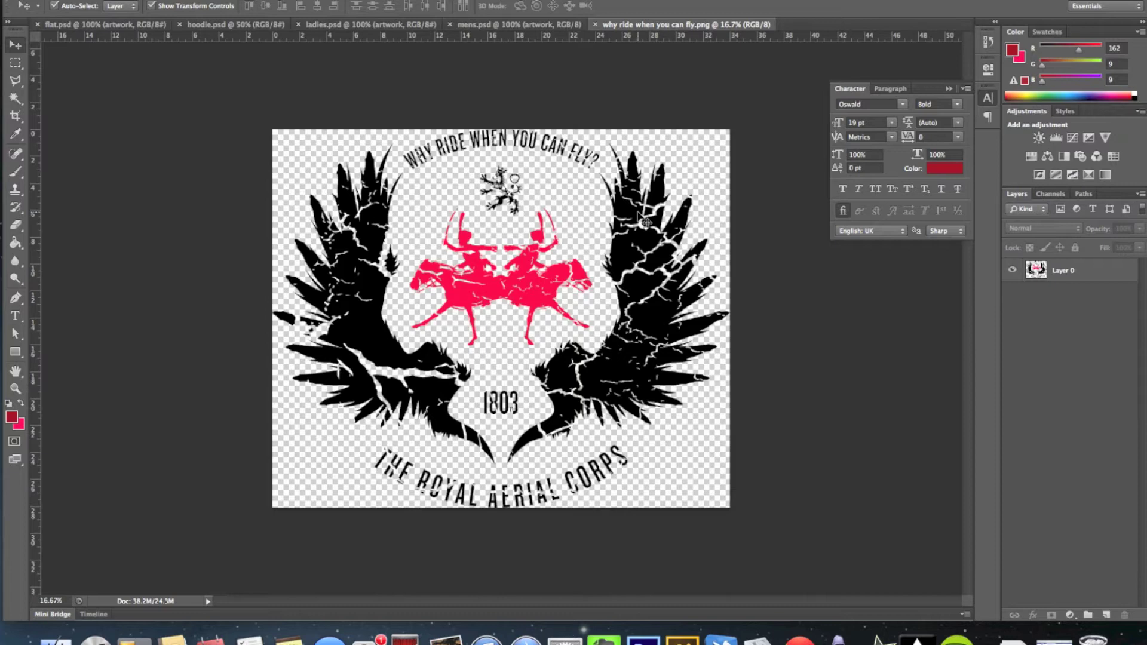
- Zoom in on the crest's riders and '1803' lettering, refit the view, and select Layer 0
{"action": "key", "text": "super+equal"}
{"action": "key", "text": "super+equal"}
{"action": "key", "text": "super+equal"}
{"action": "key", "text": "super+equal"}
{"action": "key", "text": "super+equal"}
{"action": "key", "text": "super+equal"}
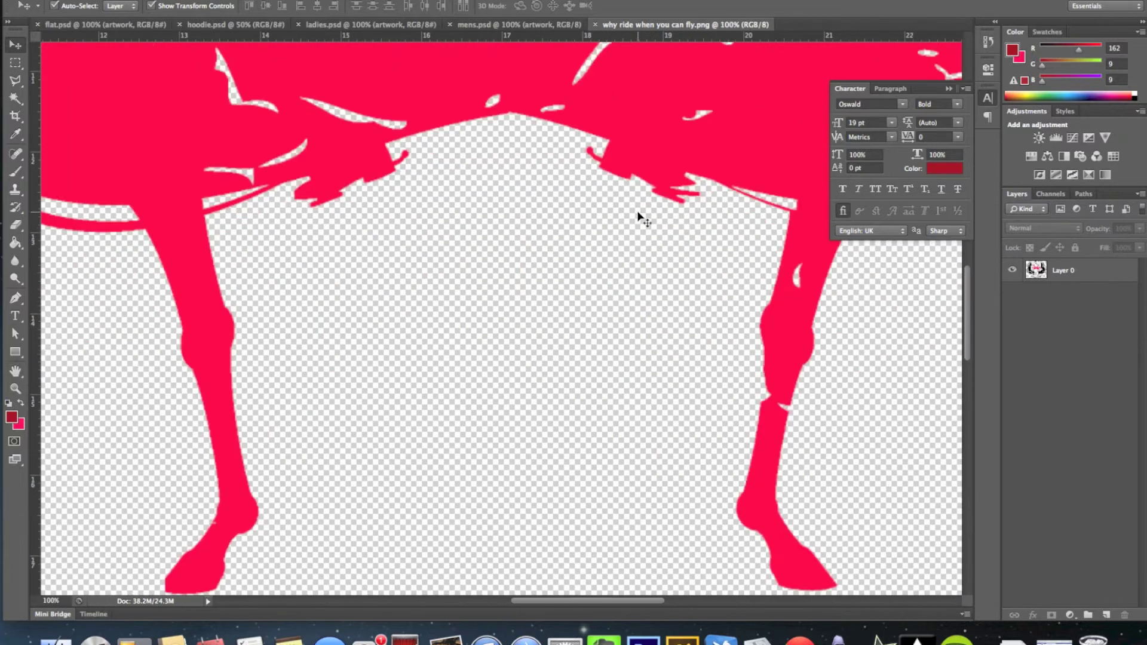
{"action": "key", "text": "super+minus"}
{"action": "key", "text": "super+minus"}
{"action": "key", "text": "super+minus"}
{"action": "key", "text": "super+minus"}
{"action": "key", "text": "super+minus"}
{"action": "key", "text": "super+minus"}
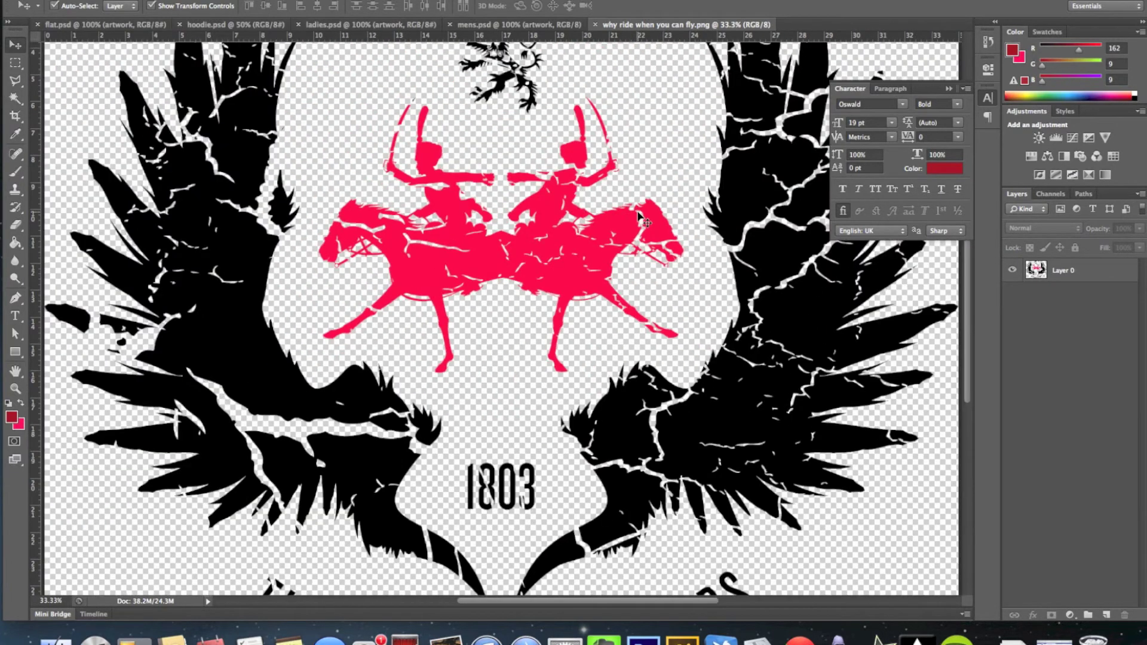
{"action": "key", "text": "super+minus"}
{"action": "key", "text": "super+equal"}
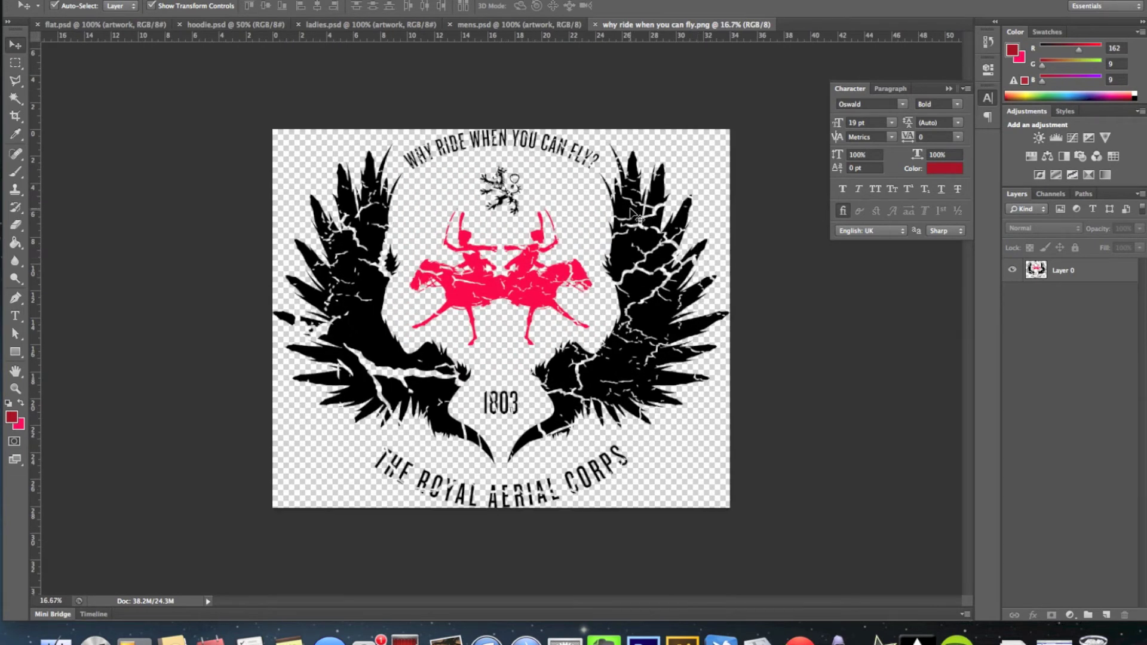
{"action": "left_click", "coordinate": [632, 212]}
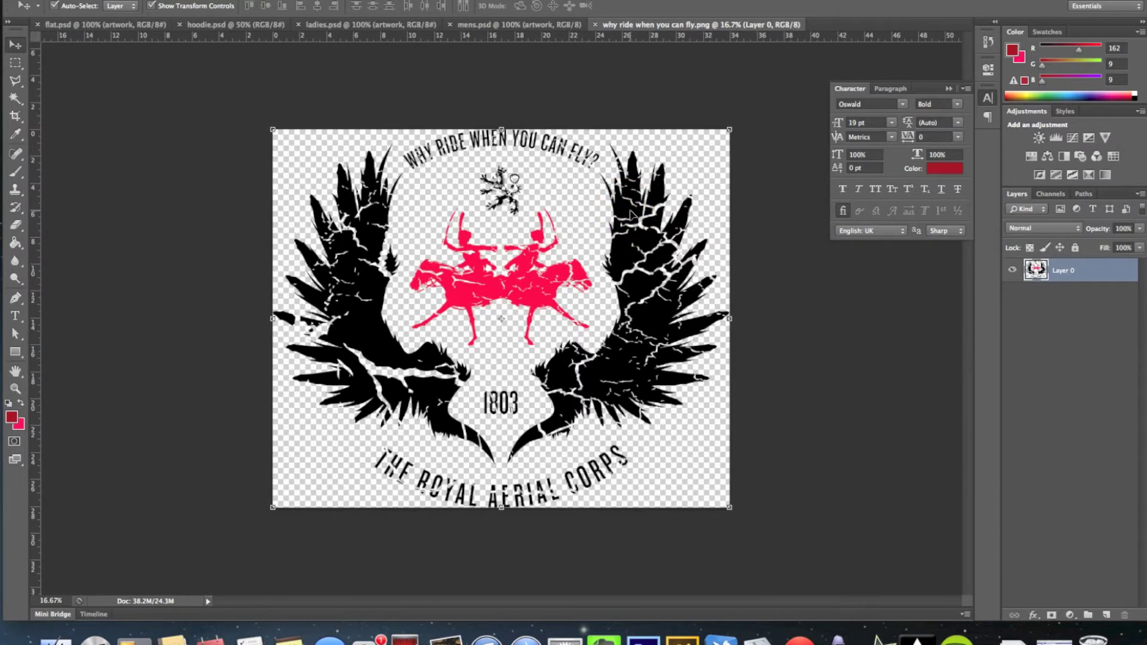
- Drag the crest artwork into flat.psd as a new layer and zoom out
{"action": "left_click_drag", "start_coordinate": [628, 213], "coordinate": [133, 28]}
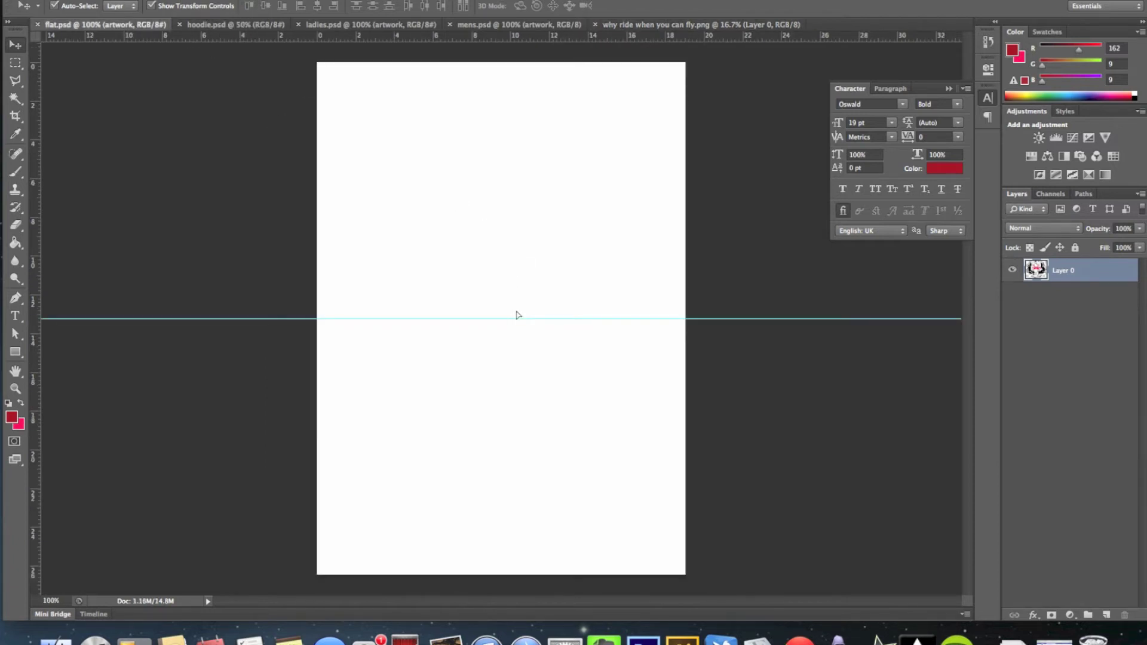
{"action": "left_click_drag", "start_coordinate": [516, 312], "coordinate": [516, 312]}
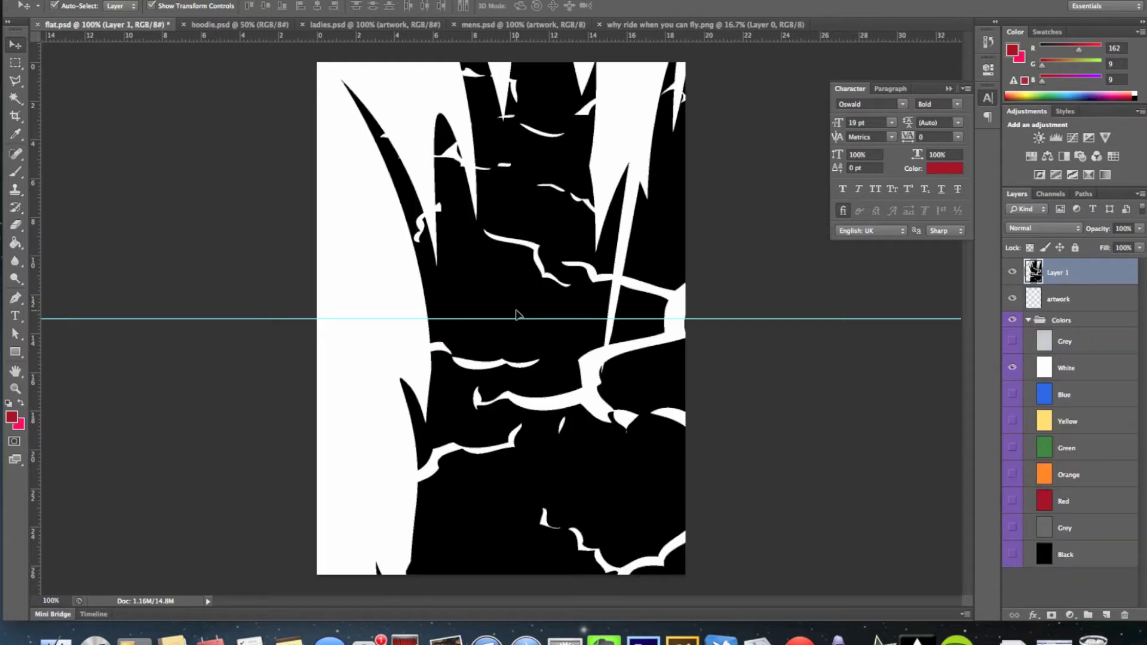
{"action": "key", "text": "super+minus"}
{"action": "key", "text": "super+minus"}
{"action": "key", "text": "super+minus"}
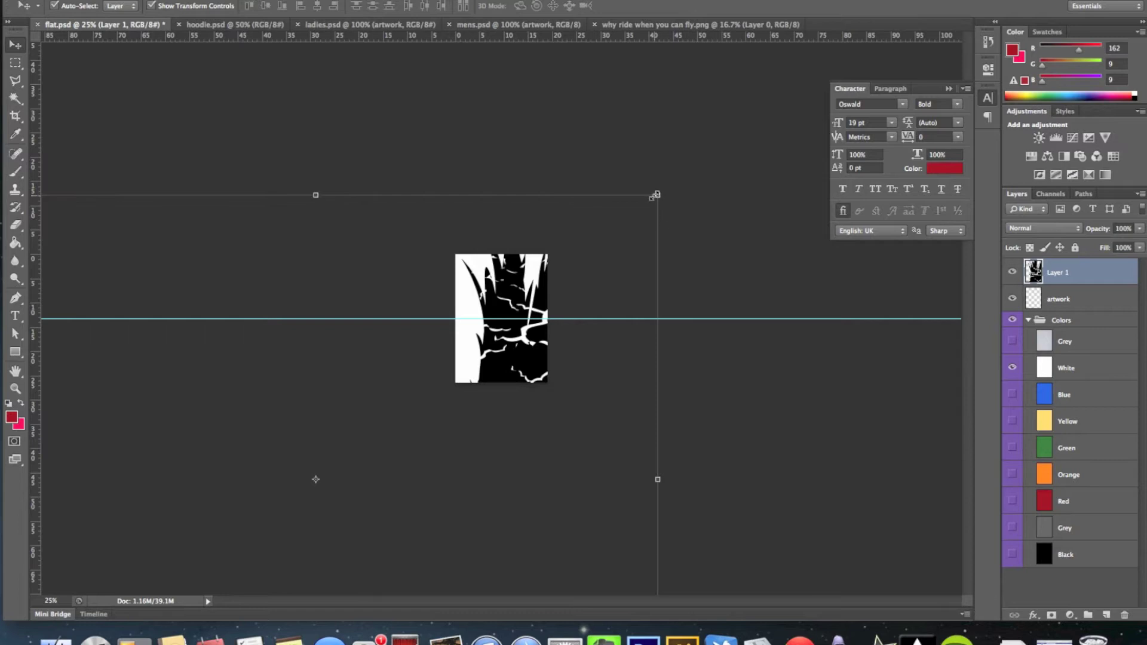
- Scale the crest to about a fifth of its size and centre it on the white page
{"action": "left_click", "coordinate": [657, 195]}
{"action": "left_click_drag", "start_coordinate": [657, 195], "coordinate": [346, 410]}
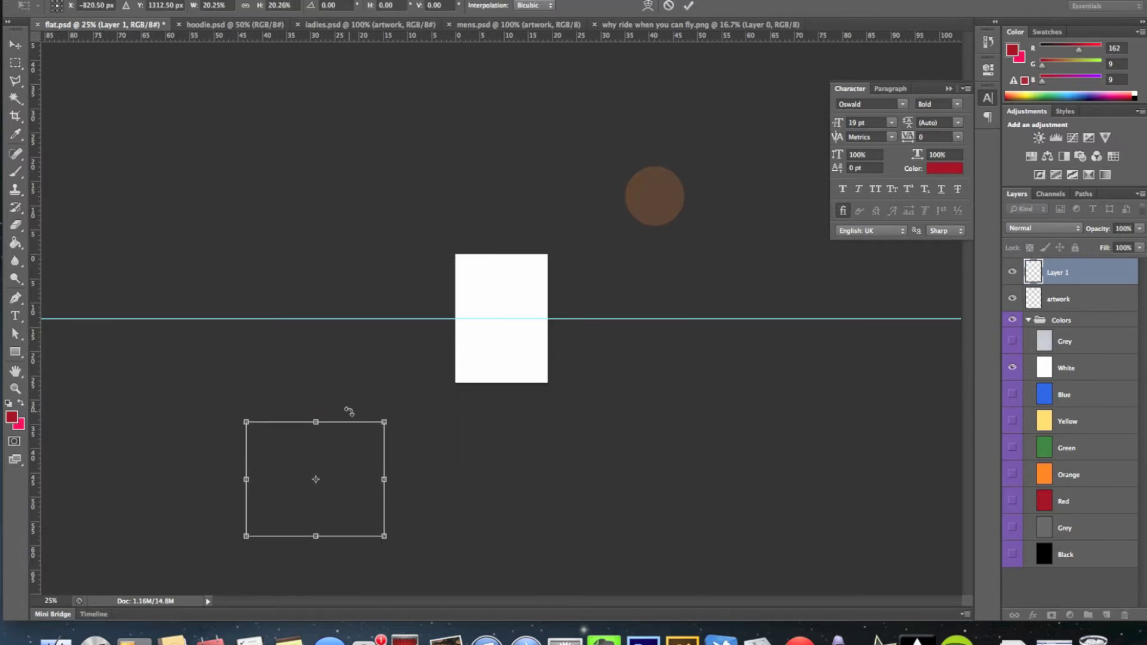
{"action": "left_click_drag", "start_coordinate": [361, 453], "coordinate": [532, 276]}
{"action": "key", "text": "shift+Right"}
{"action": "key", "text": "shift+Right"}
{"action": "key", "text": "shift+Right"}
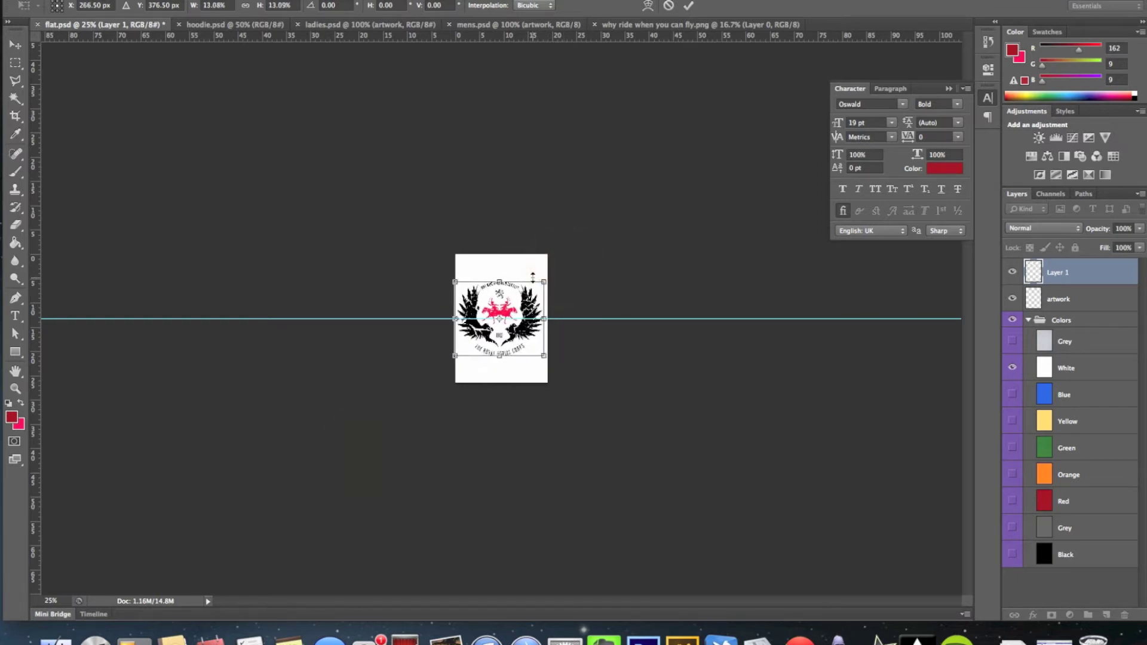
{"action": "key", "text": "Right"}
{"action": "key", "text": "Right"}
{"action": "key", "text": "Right"}
{"action": "key", "text": "Right"}
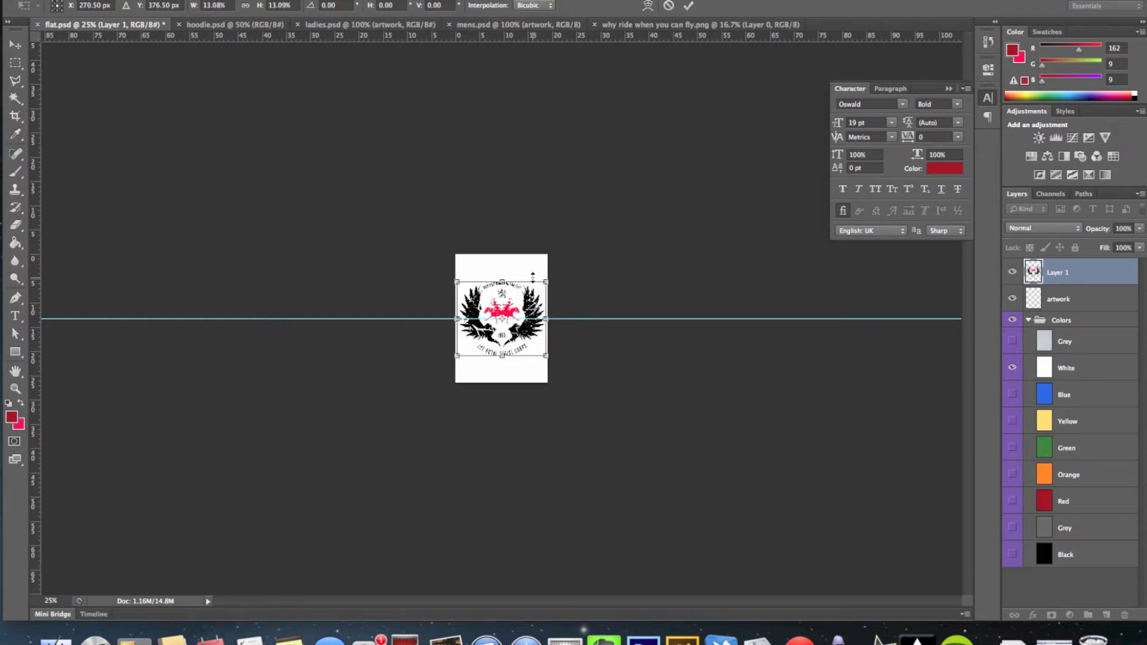
{"action": "key", "text": "Return"}
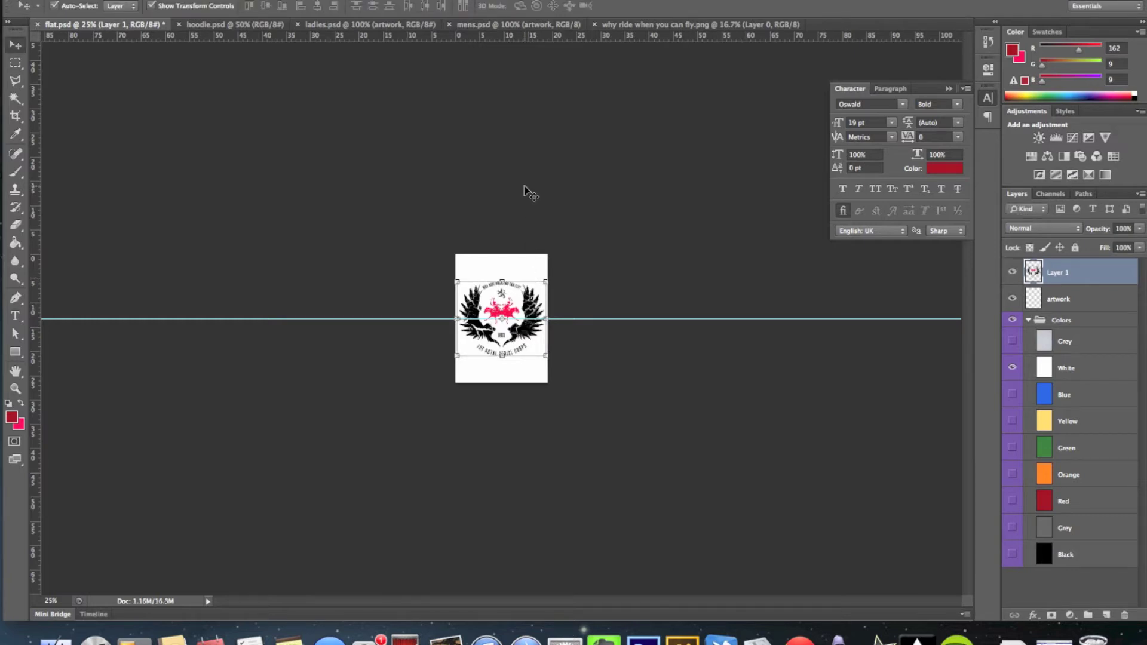
- View the page at 100%, deselect the crest, and return to the crest PNG
{"action": "key", "text": "super+1"}
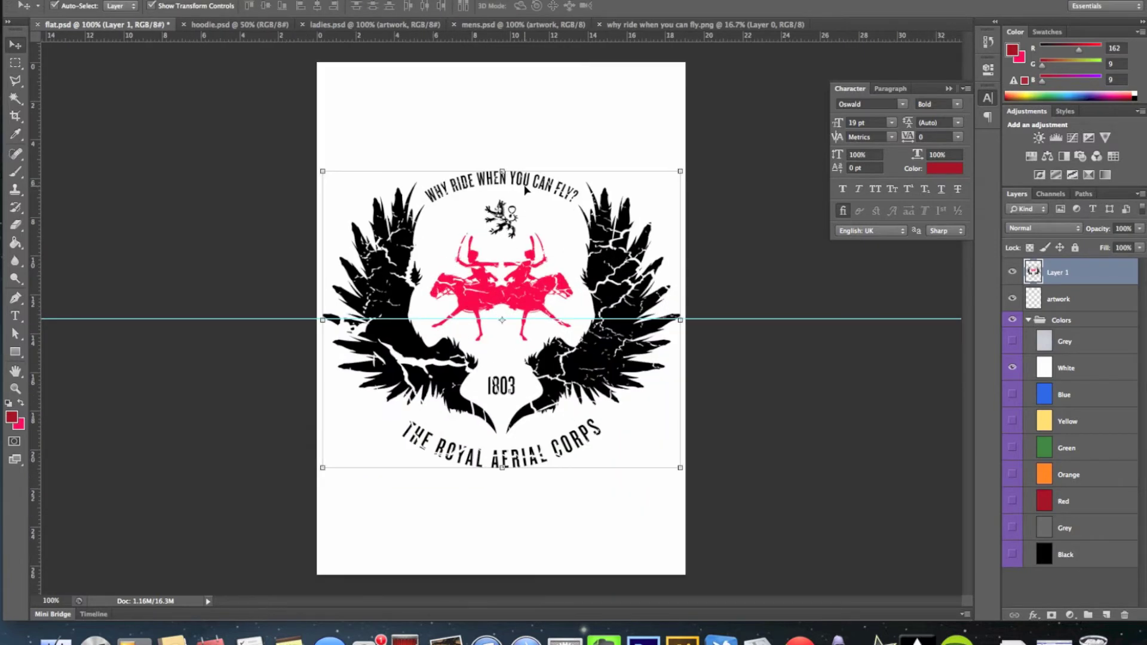
{"action": "left_click", "coordinate": [276, 167]}
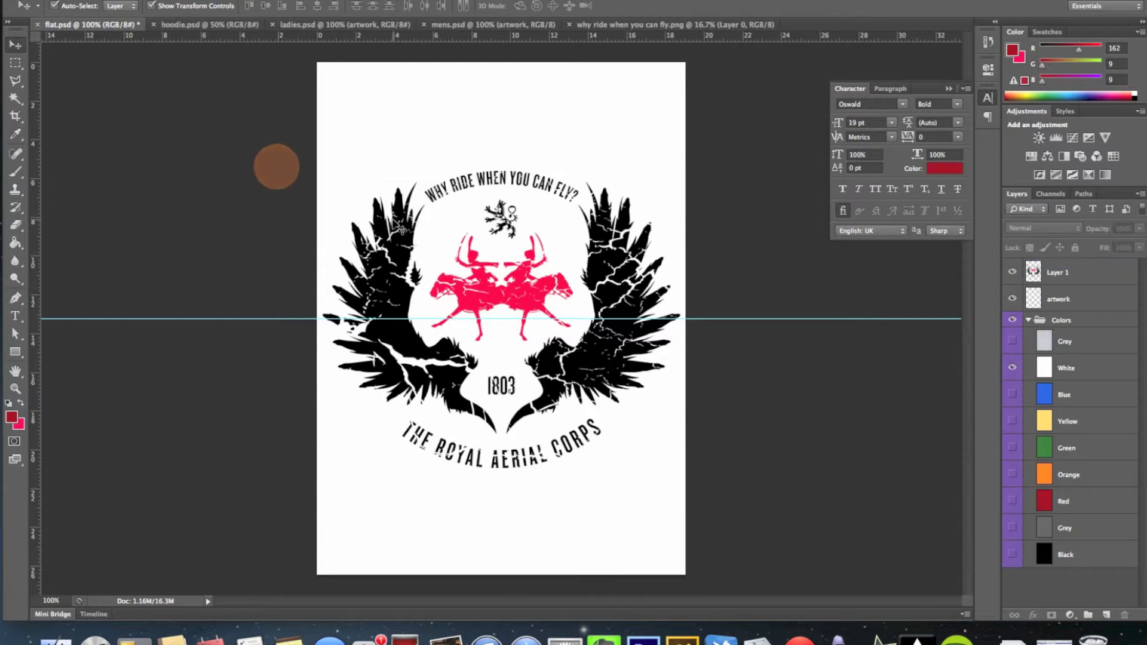
{"action": "left_click", "coordinate": [623, 27]}
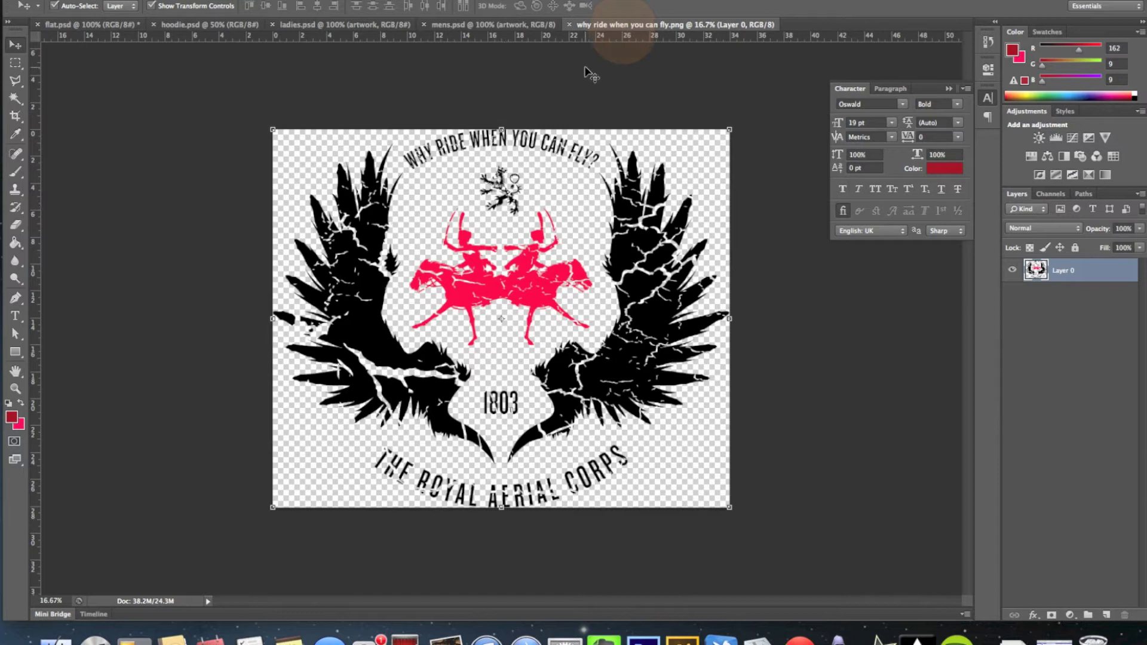
- Close the crest PNG and drag Layer 1 from flat.psd into mens.psd
{"action": "left_click", "coordinate": [569, 25]}
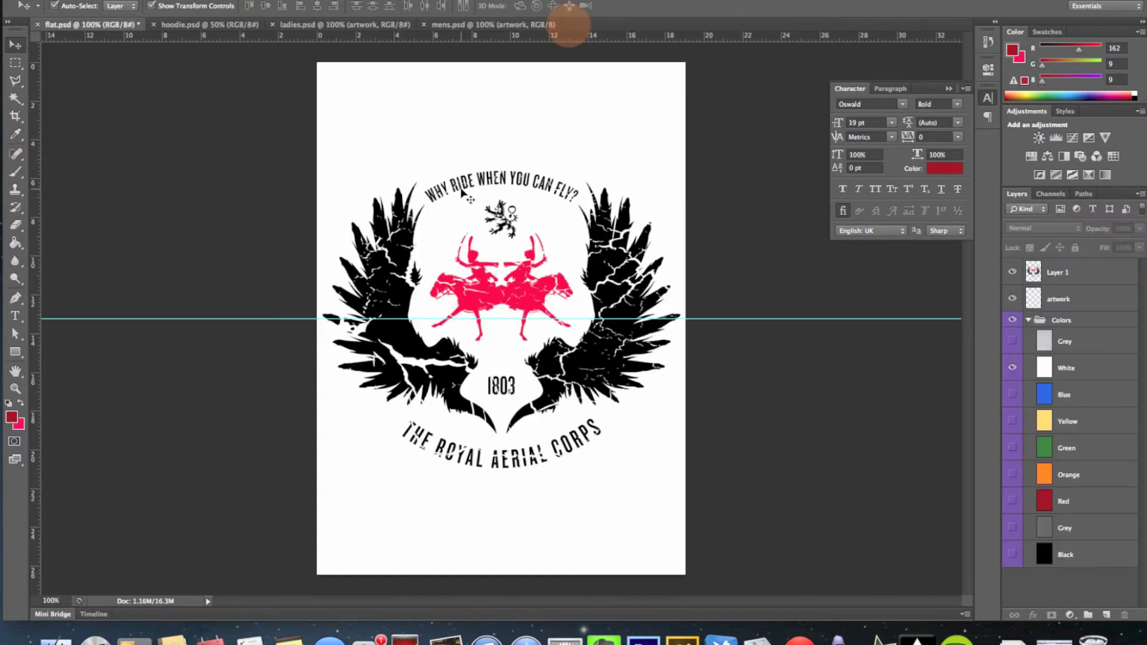
{"action": "left_click", "coordinate": [409, 242]}
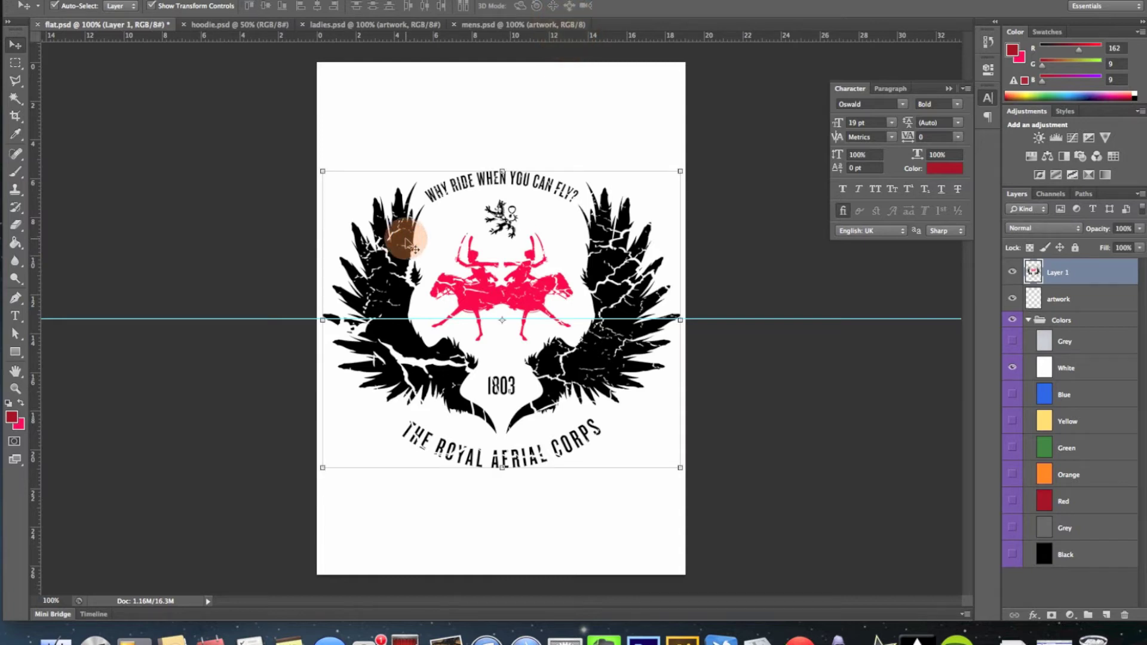
{"action": "left_click_drag", "start_coordinate": [408, 242], "coordinate": [503, 24]}
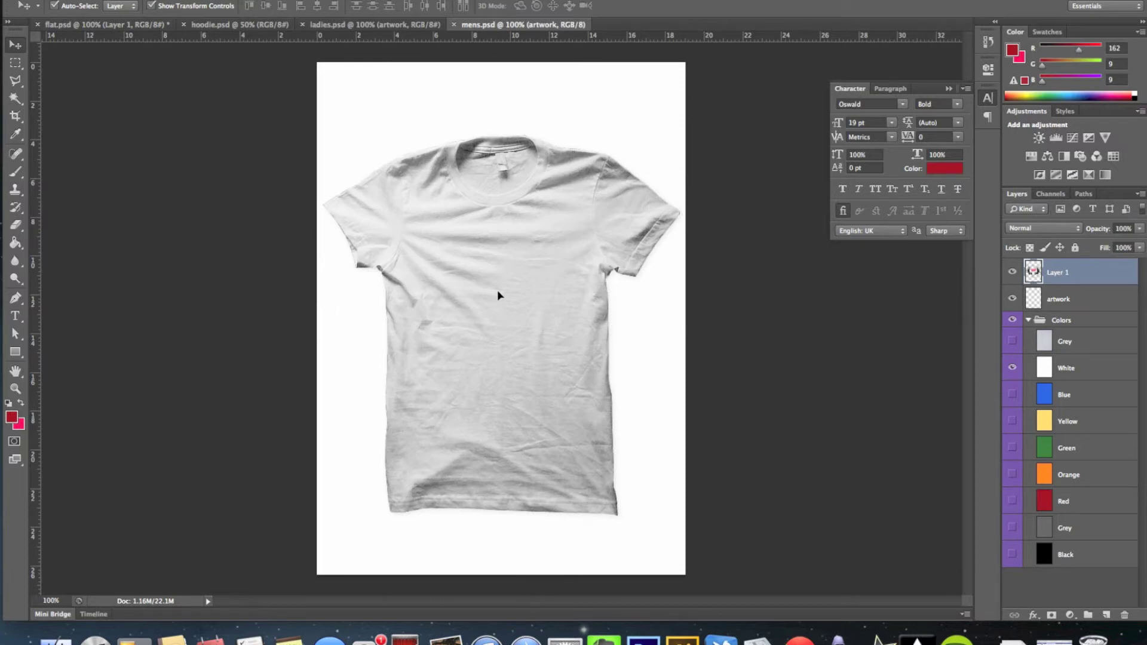
{"action": "left_click_drag", "start_coordinate": [498, 295], "coordinate": [500, 295]}
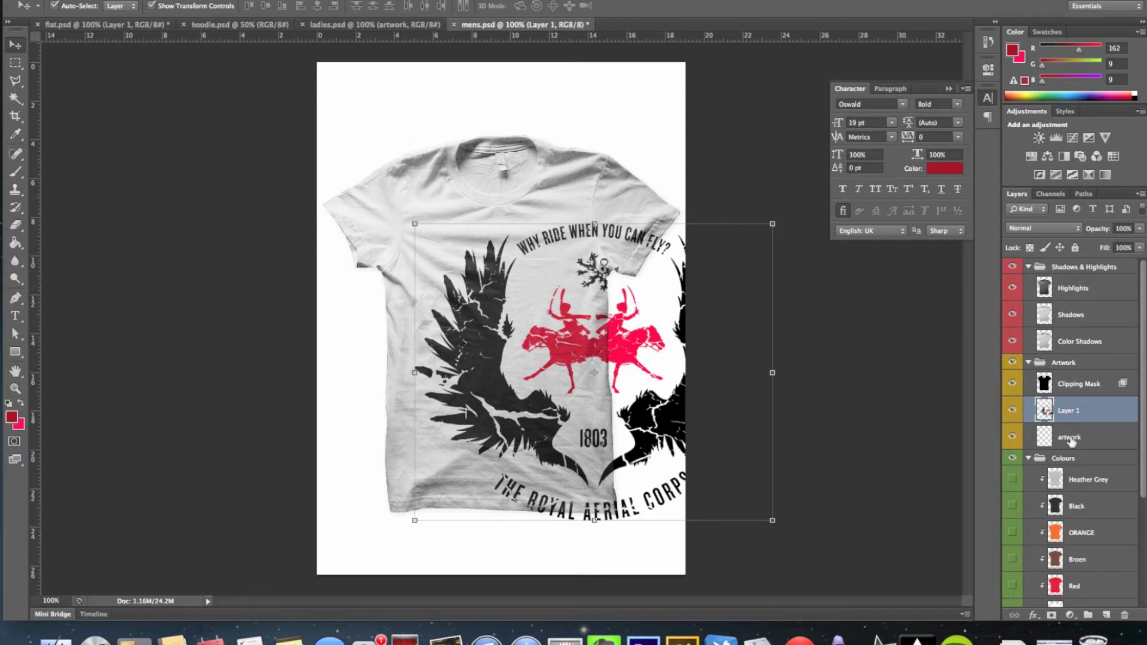
- Delete the placeholder artwork layer and scale the crest to about 53%, centred on the tee's chest
{"action": "left_click_drag", "start_coordinate": [1071, 441], "coordinate": [654, 294]}
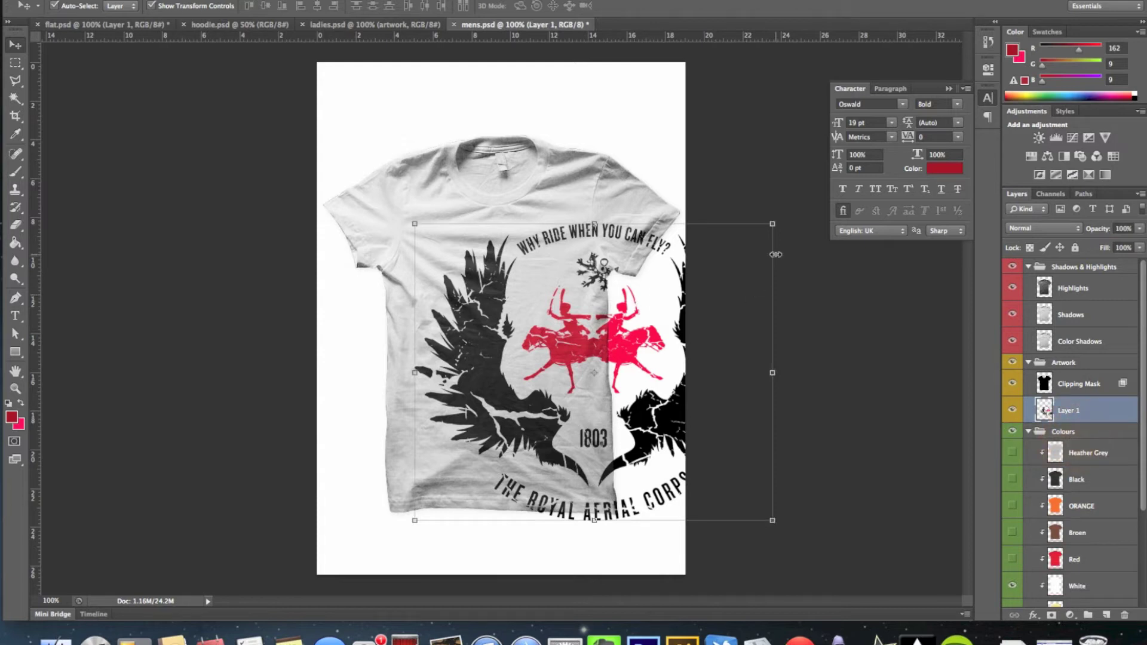
{"action": "left_click_drag", "start_coordinate": [773, 225], "coordinate": [551, 299]}
{"action": "key", "text": "shift+Up"}
{"action": "key", "text": "shift+Up"}
{"action": "key", "text": "shift+Up"}
{"action": "key", "text": "shift+Up"}
{"action": "key", "text": "shift+Up"}
{"action": "key", "text": "shift+Up"}
{"action": "key", "text": "shift+Up"}
{"action": "key", "text": "shift+Up"}
{"action": "key", "text": "shift+Up"}
{"action": "key", "text": "shift+Up"}
{"action": "key", "text": "shift+Up"}
{"action": "key", "text": "shift+Up"}
{"action": "key", "text": "shift+Up"}
{"action": "key", "text": "shift+Up"}
{"action": "key", "text": "shift+Up"}
{"action": "key", "text": "shift+Up"}
{"action": "key", "text": "shift+Up"}
{"action": "key", "text": "shift+Up"}
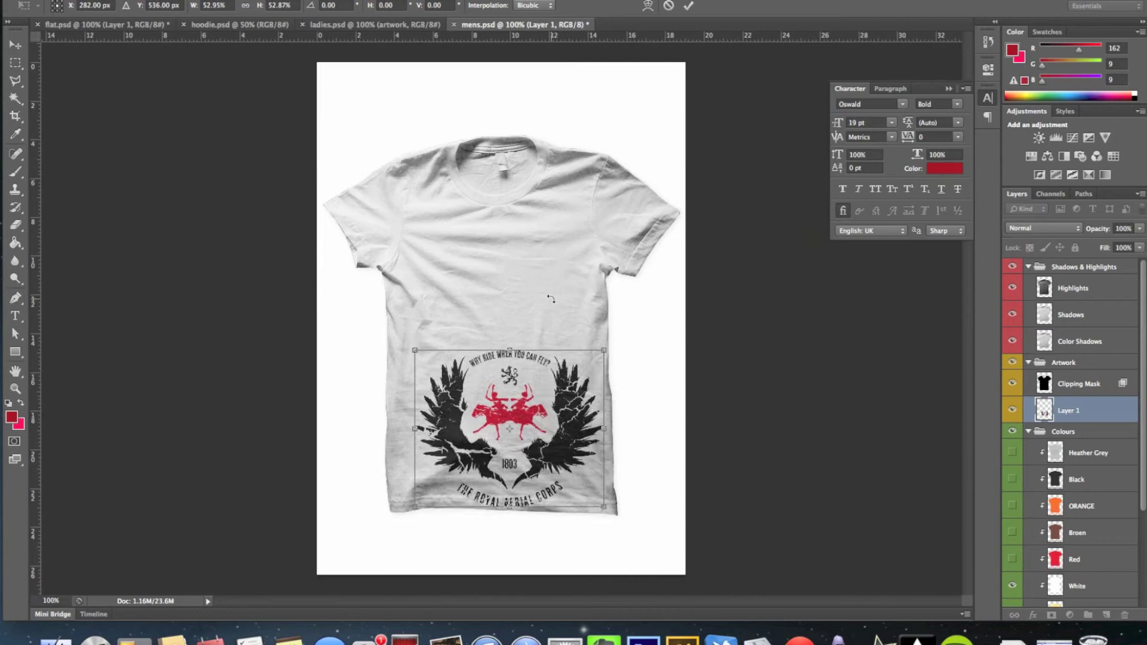
{"action": "key", "text": "shift+Left"}
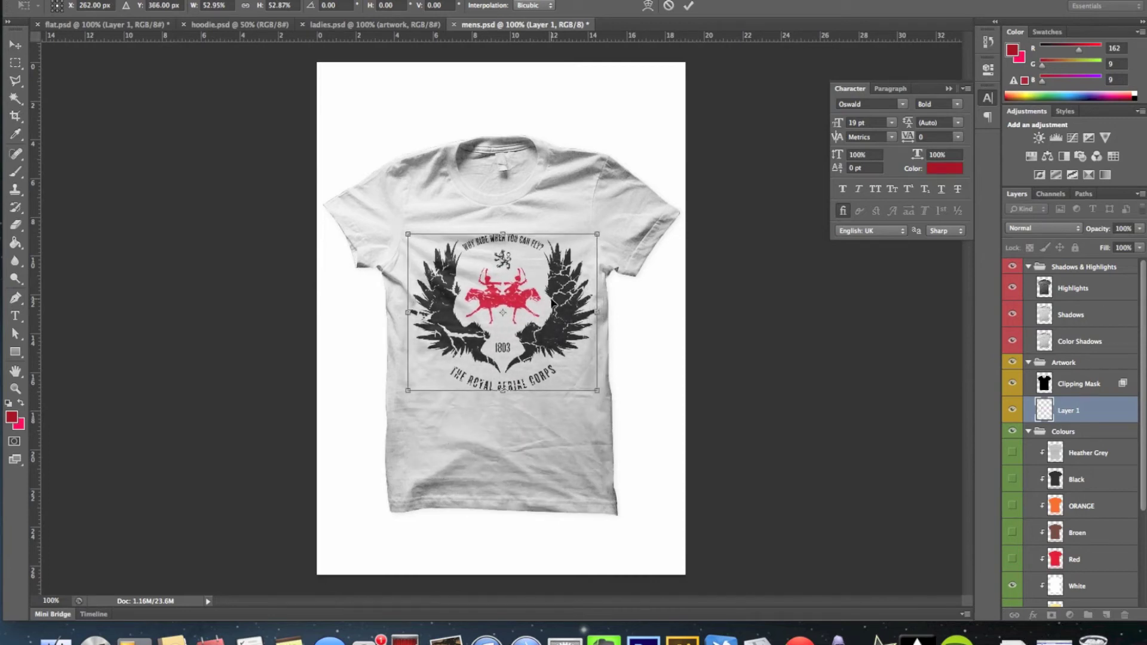
{"action": "key", "text": "Left"}
{"action": "key", "text": "Left"}
{"action": "key", "text": "Left"}
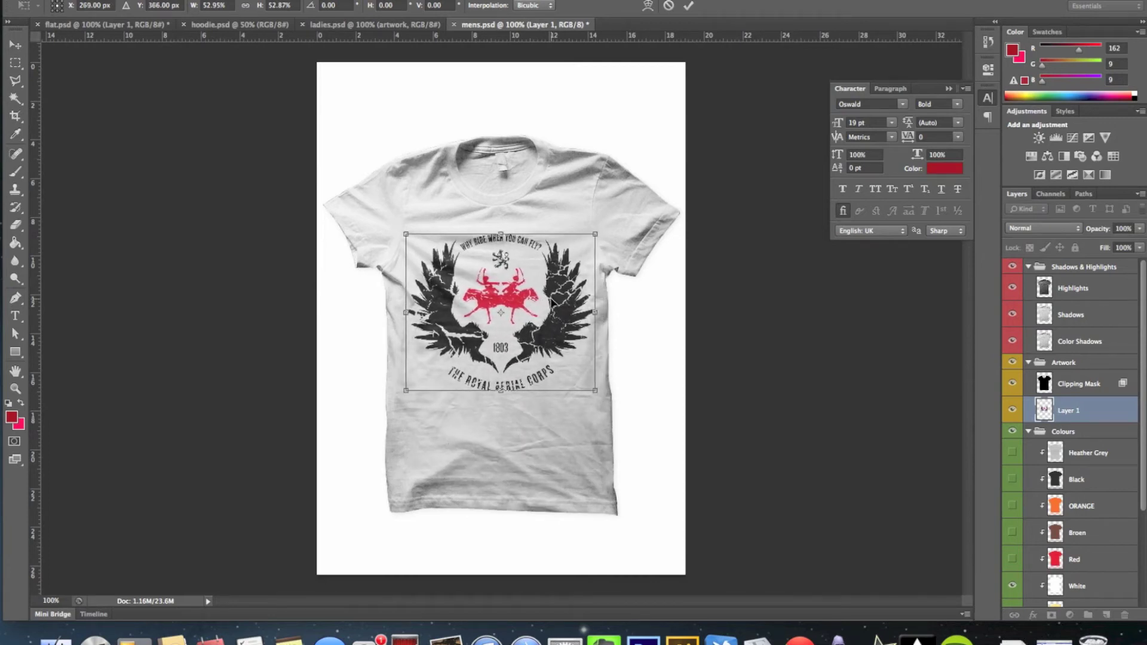
{"action": "key", "text": "Up"}
{"action": "key", "text": "Up"}
{"action": "key", "text": "Up"}
{"action": "key", "text": "Up"}
{"action": "key", "text": "Up"}
{"action": "key", "text": "Up"}
{"action": "key", "text": "Up"}
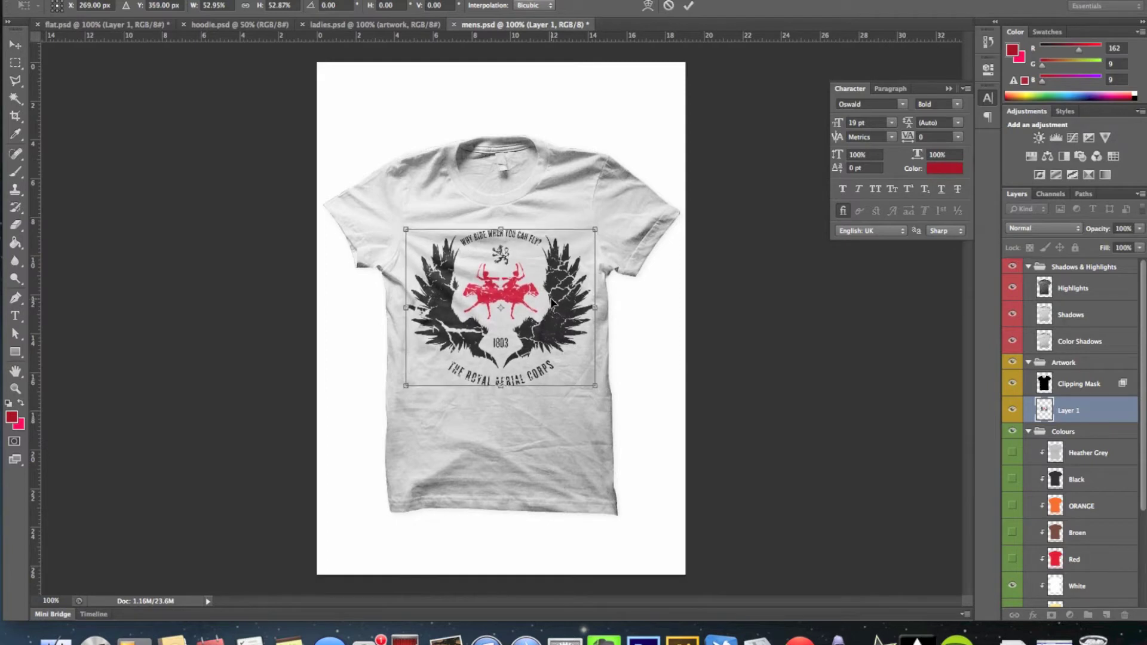
{"action": "key", "text": "Up"}
{"action": "key", "text": "Up"}
{"action": "key", "text": "Up"}
{"action": "key", "text": "Up"}
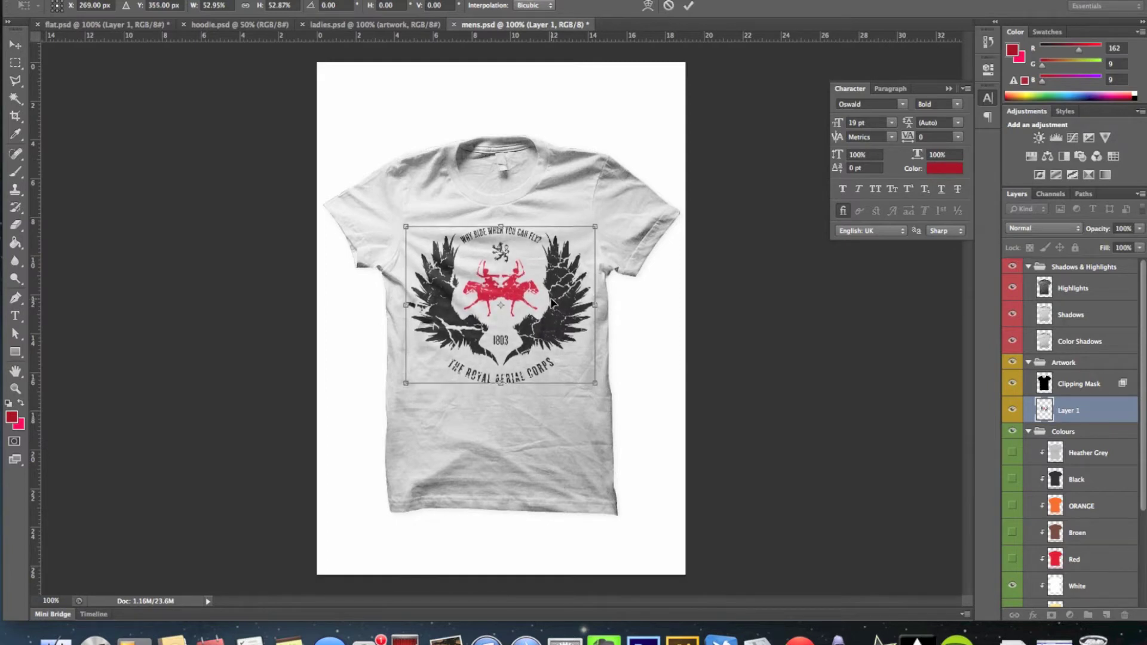
{"action": "key", "text": "Return"}
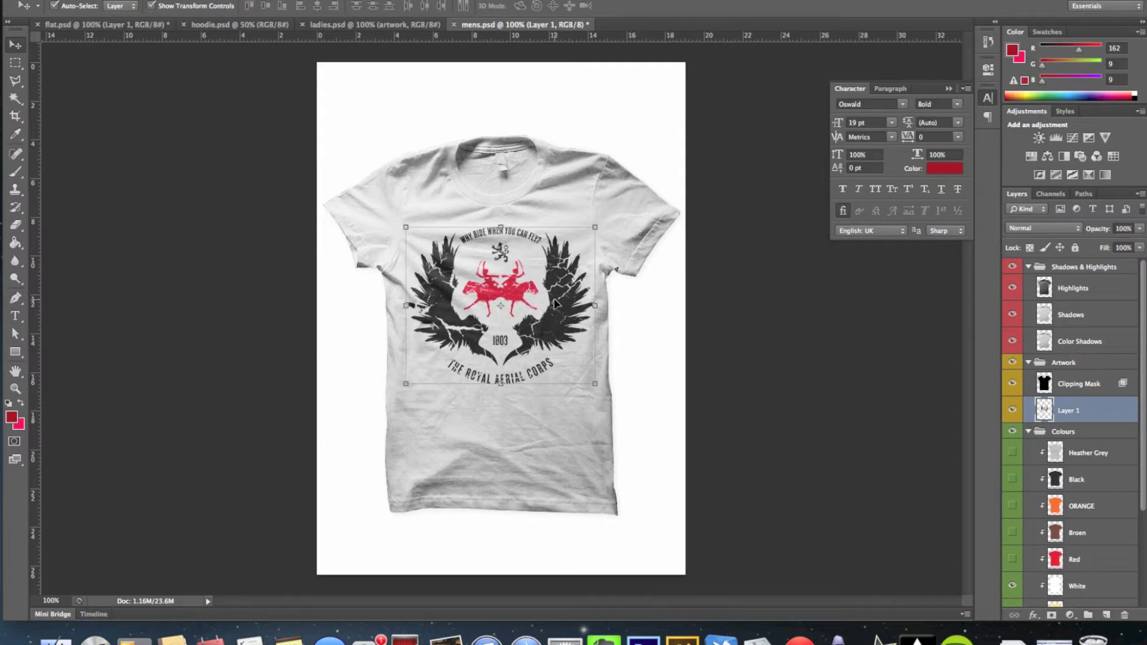
{"action": "left_click", "coordinate": [732, 323]}
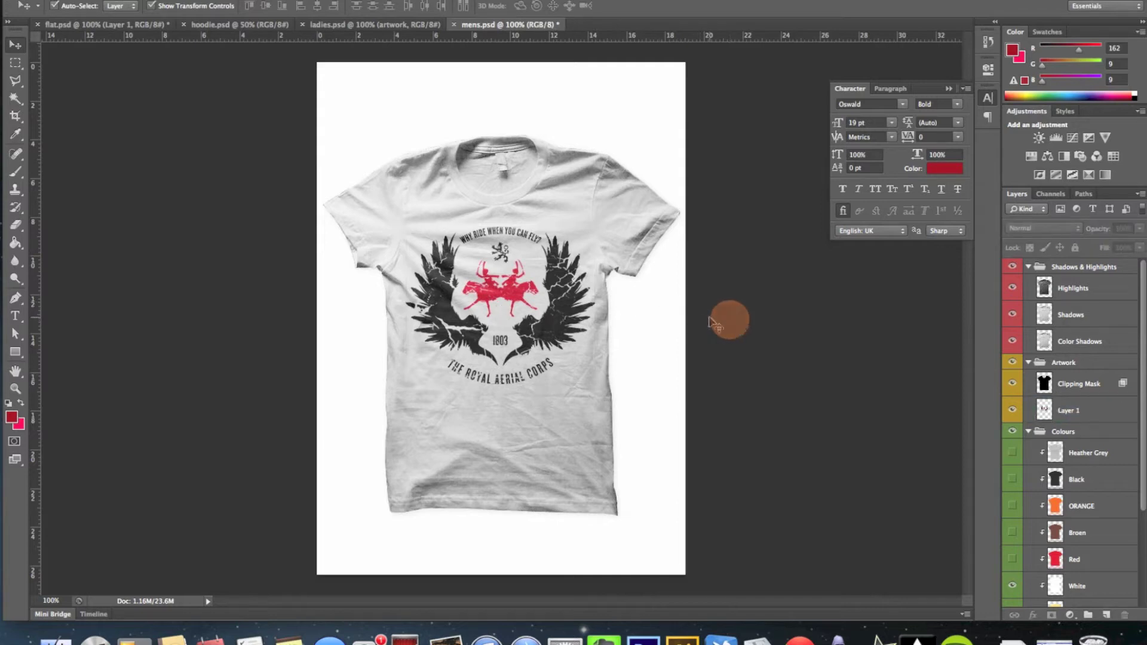
- Save mens.psd, then drag the crest from flat.psd into ladies.psd
{"action": "key", "text": "super+s"}
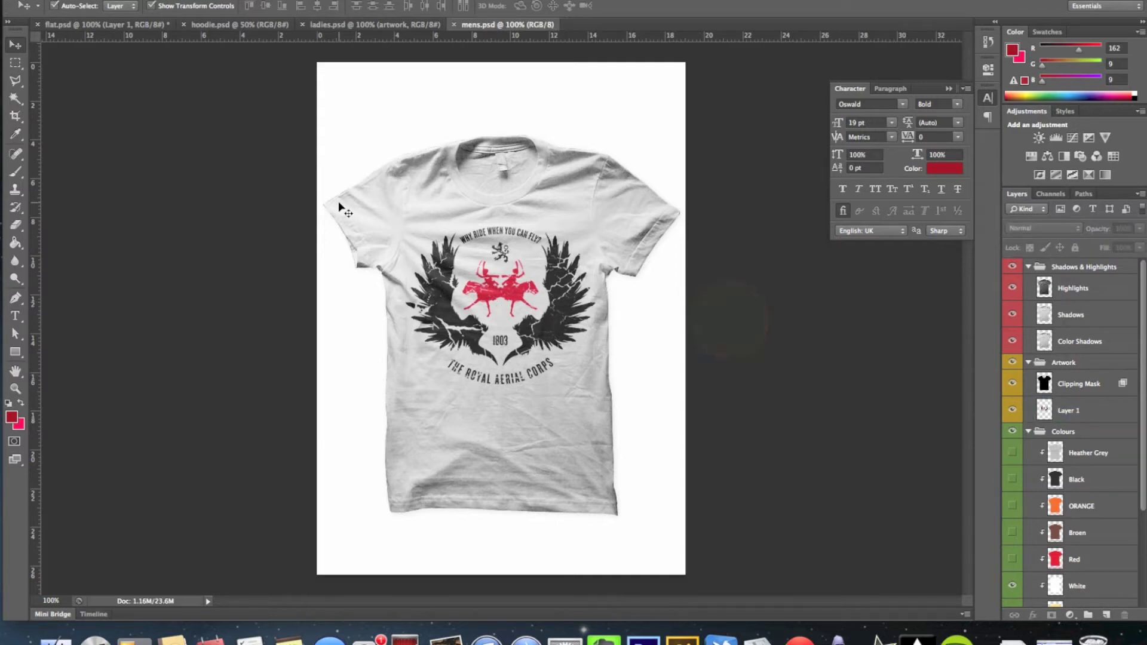
{"action": "left_click", "coordinate": [111, 27]}
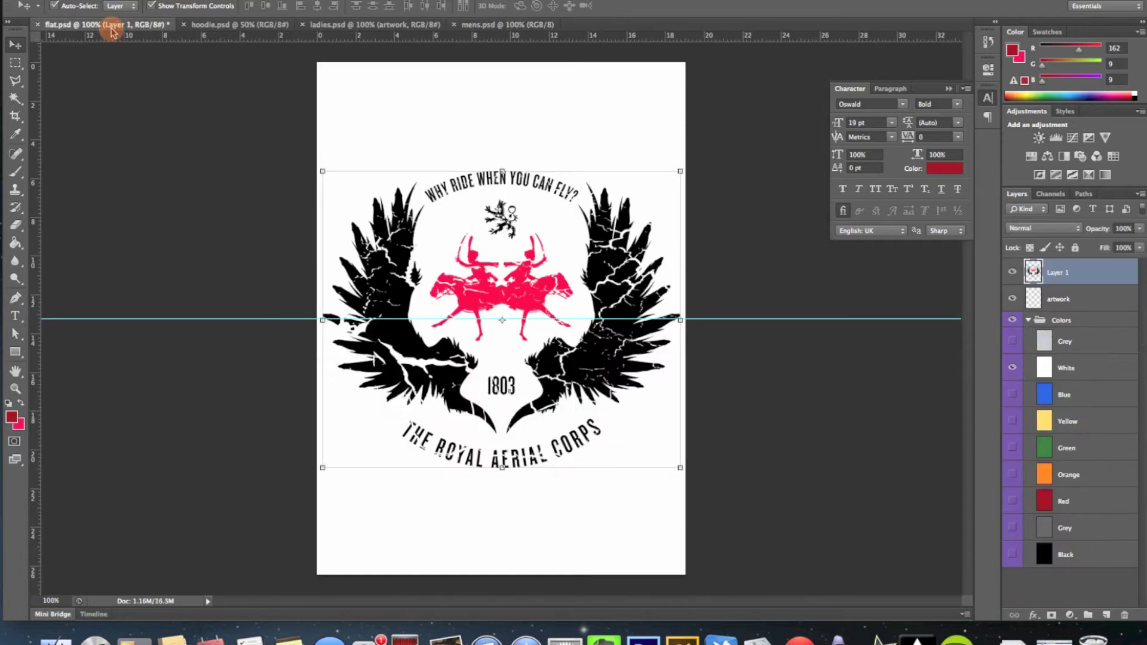
{"action": "left_click", "coordinate": [598, 270]}
{"action": "left_click_drag", "start_coordinate": [597, 270], "coordinate": [408, 28]}
{"action": "left_click_drag", "start_coordinate": [484, 280], "coordinate": [505, 298]}
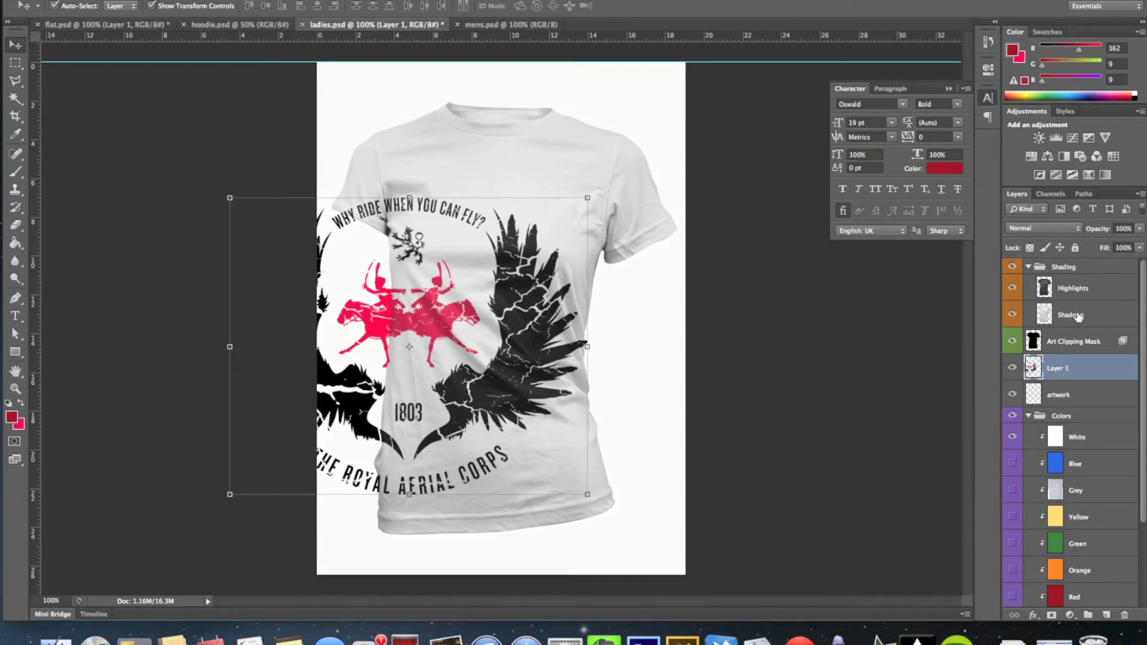
- Expand the Shading group to show Highlights and Shadows, and scroll to the Colors layers
{"action": "left_click", "coordinate": [1028, 266]}
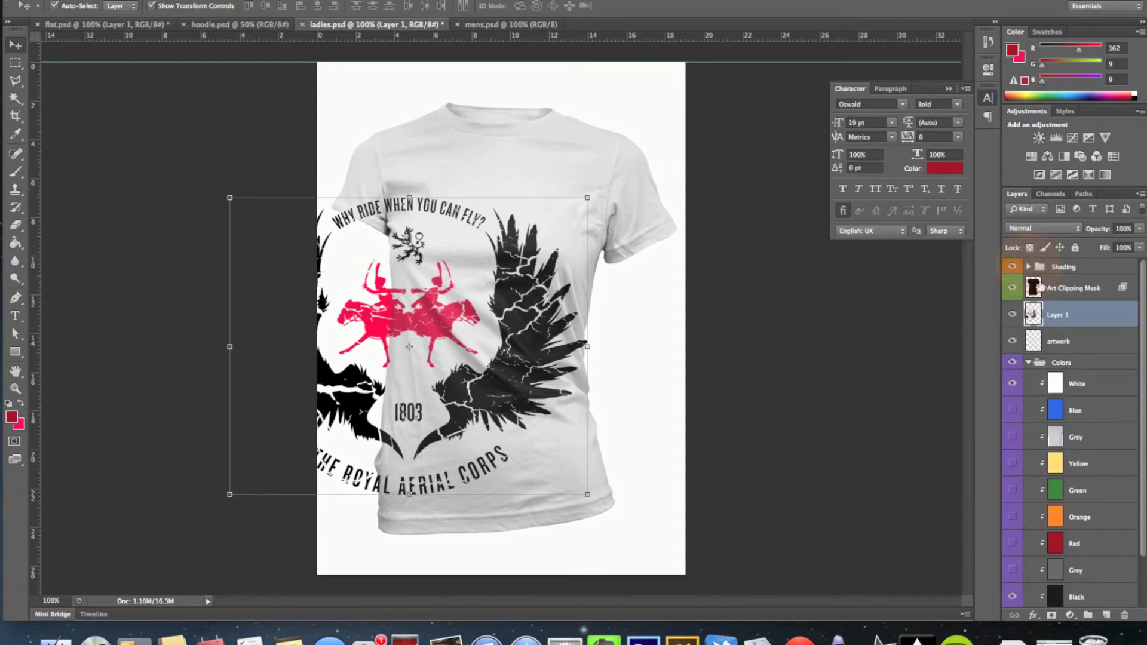
{"action": "left_click", "coordinate": [1028, 266]}
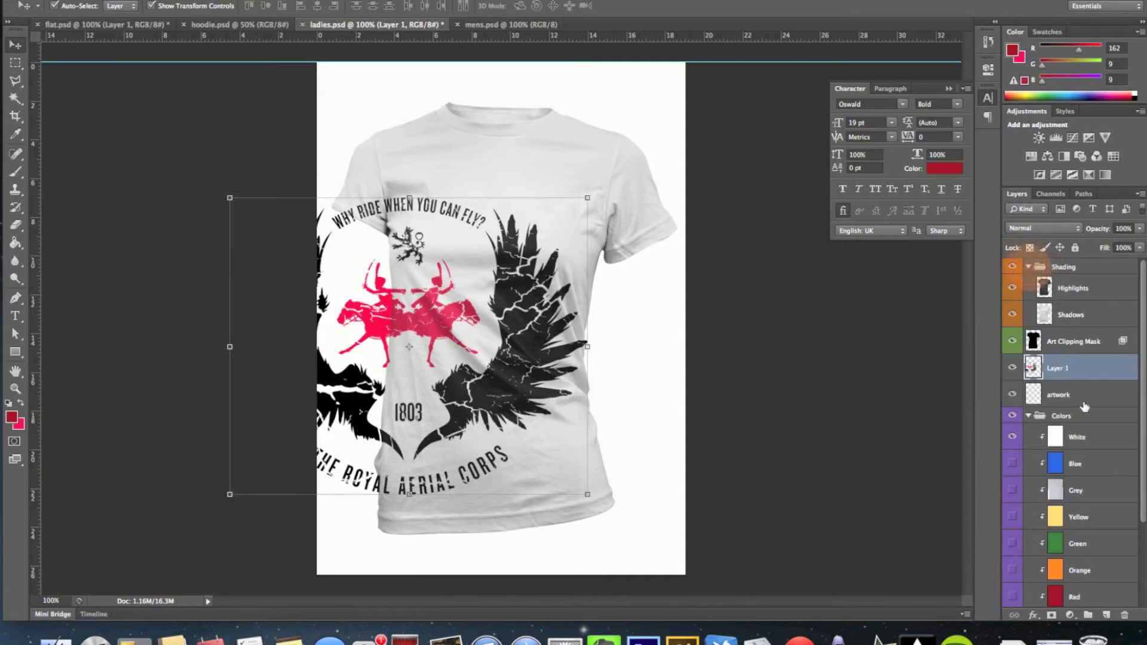
{"action": "scroll", "coordinate": [1084, 407], "scroll_direction": "down", "scroll_amount": 1}
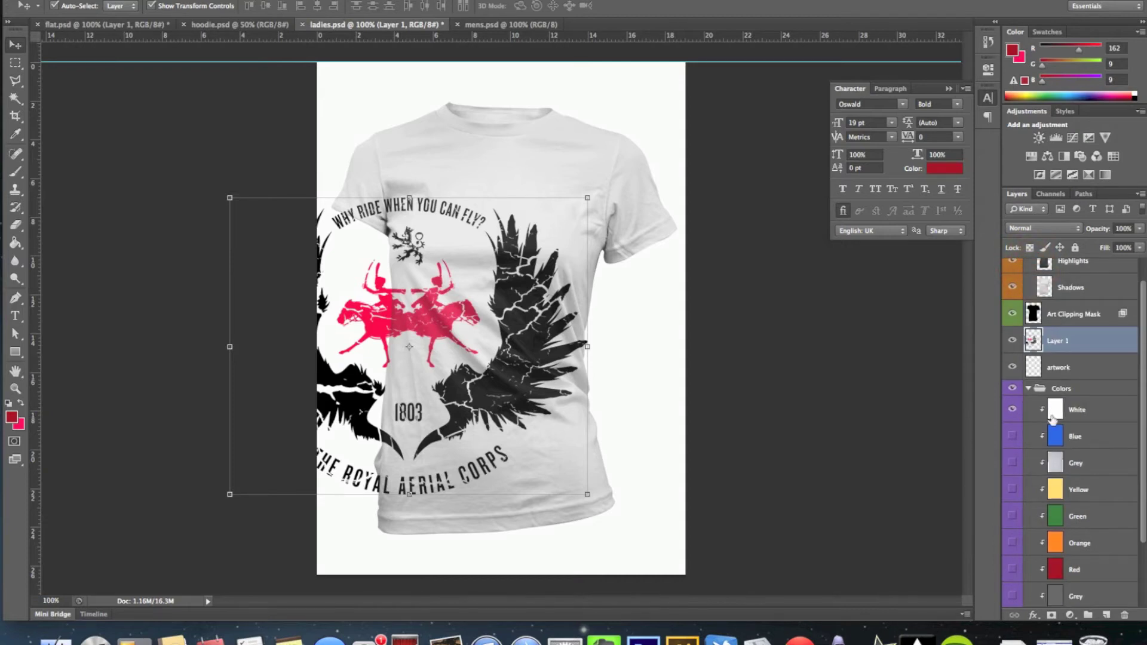
- Toggle the Colors layers to preview Blue, Grey and Yellow, ending with only White visible
{"action": "left_click", "coordinate": [1012, 411]}
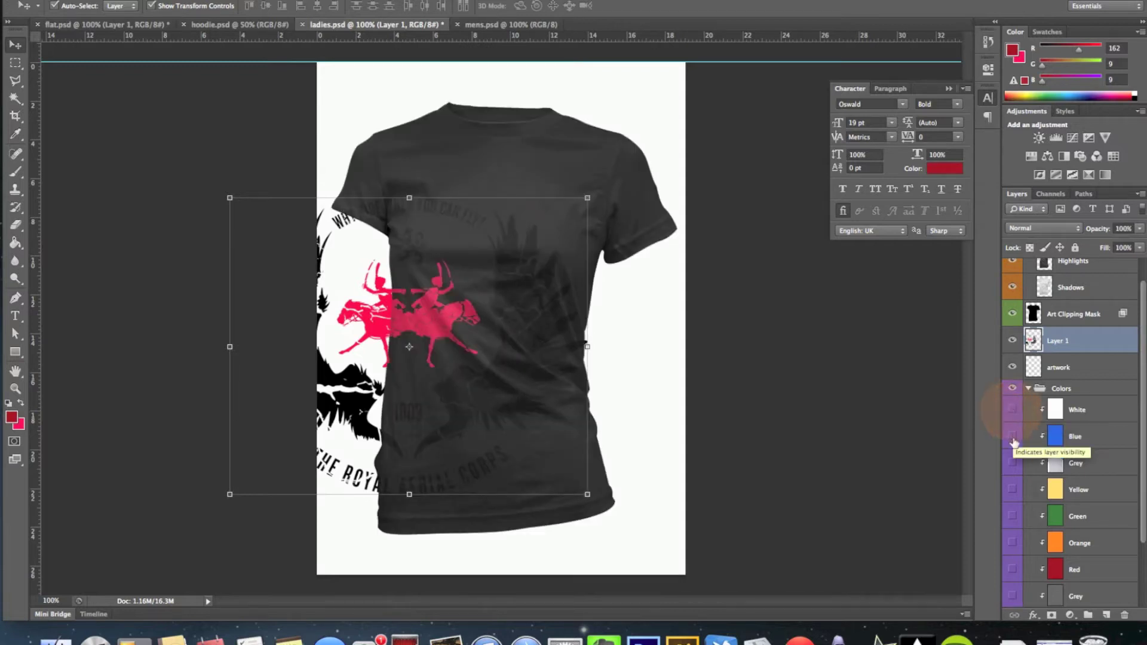
{"action": "left_click", "coordinate": [1012, 436]}
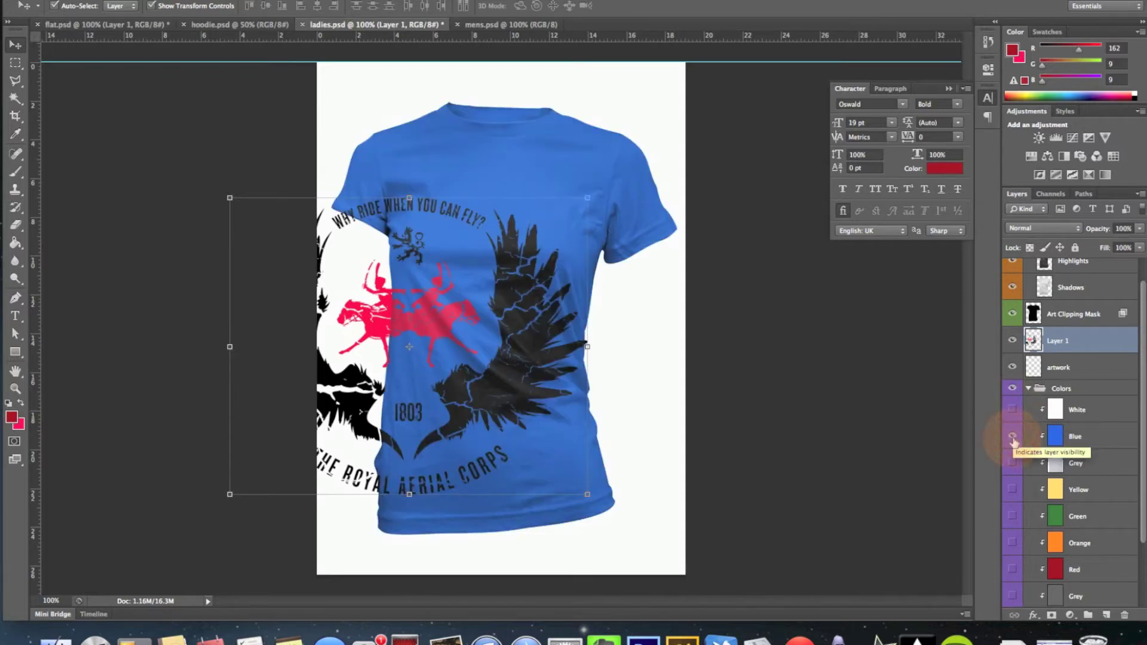
{"action": "left_click", "coordinate": [1012, 436]}
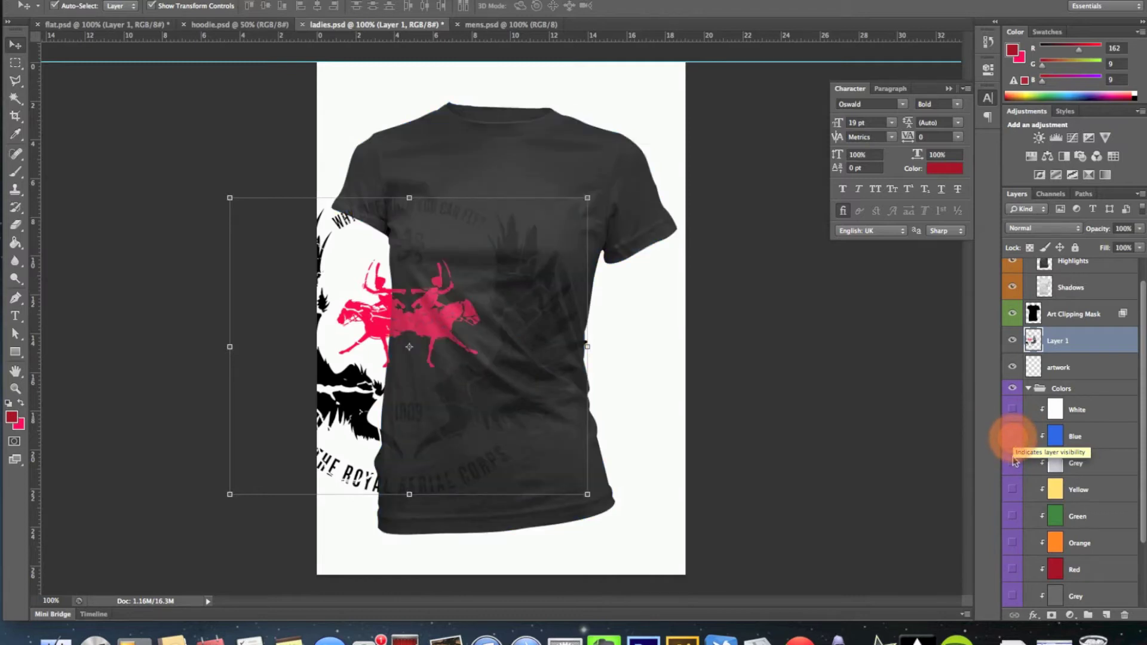
{"action": "left_click", "coordinate": [1013, 463]}
{"action": "left_click", "coordinate": [1012, 463]}
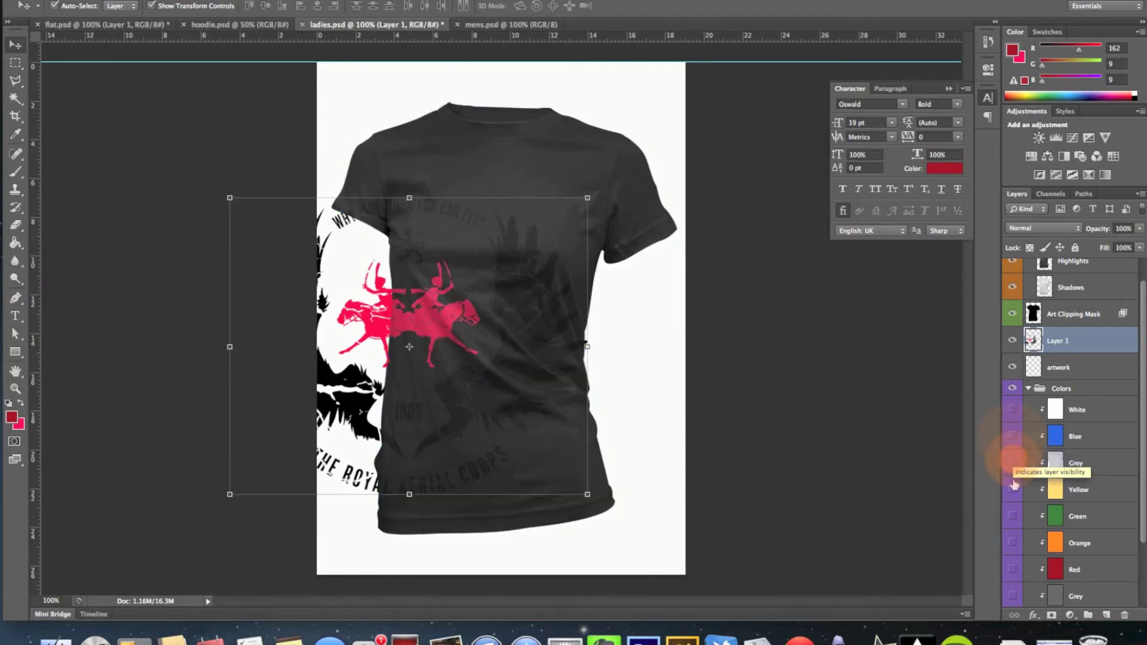
{"action": "left_click", "coordinate": [1011, 490]}
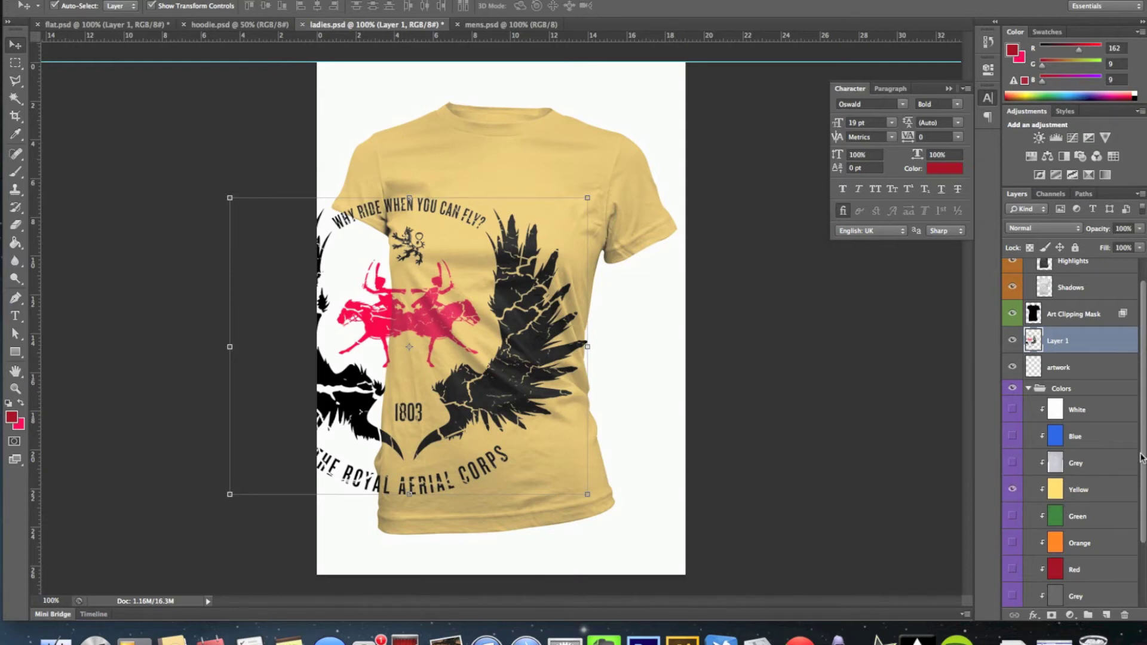
{"action": "mouse_move", "coordinate": [1140, 458]}
{"action": "left_mouse_down"}
{"action": "mouse_move", "coordinate": [1141, 520]}
{"action": "mouse_move", "coordinate": [1141, 472]}
{"action": "left_mouse_up"}
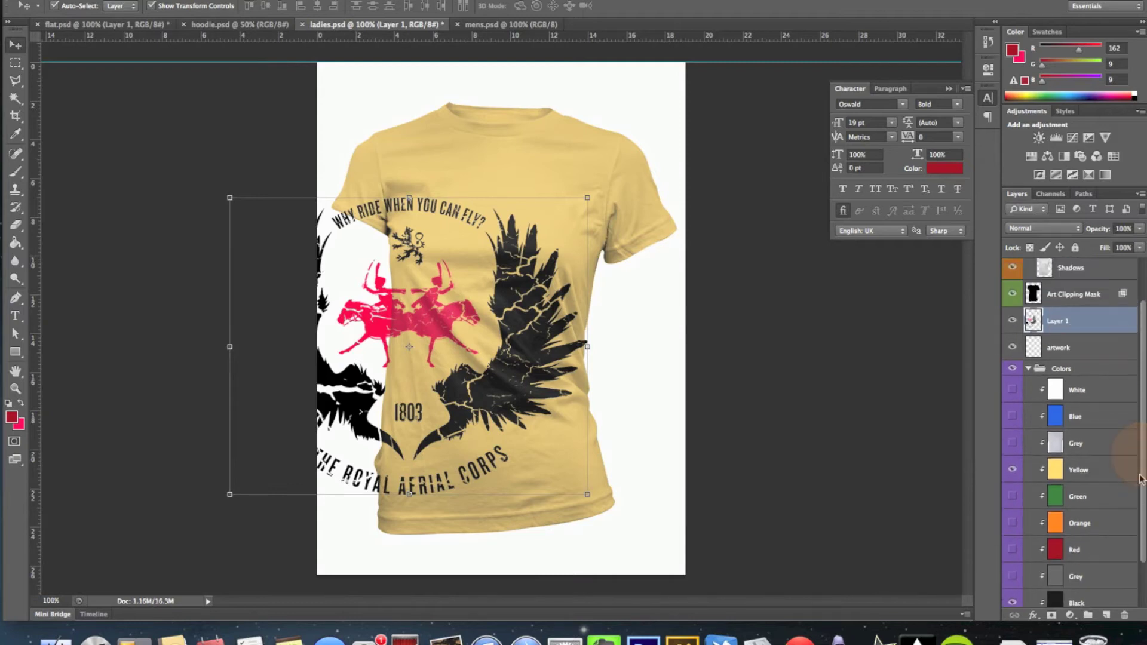
{"action": "left_click", "coordinate": [1013, 470]}
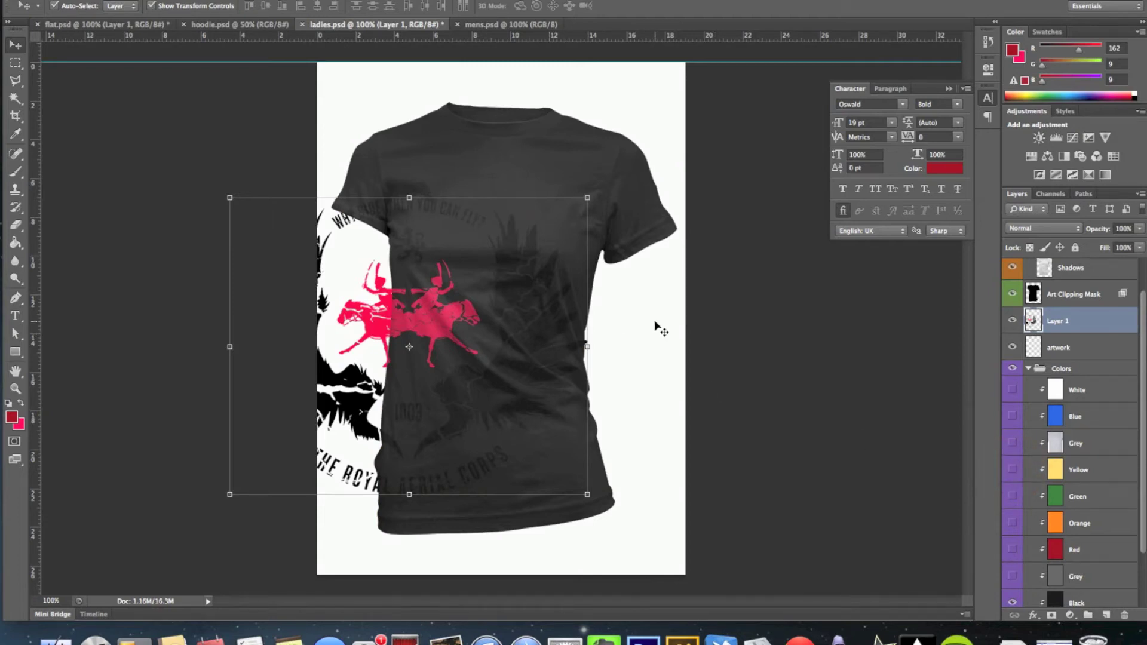
{"action": "left_click", "coordinate": [1012, 391]}
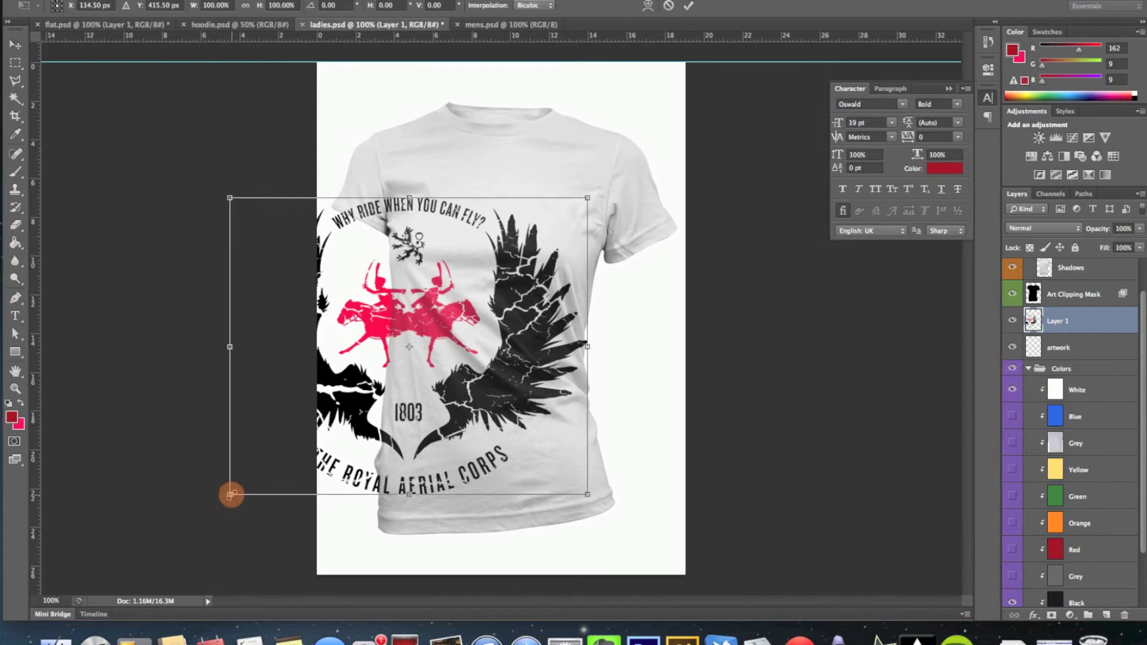
- Scale the crest to about 51%, nudge it onto the ladies tee's chest, apply and deselect
{"action": "left_click_drag", "start_coordinate": [230, 495], "coordinate": [471, 427]}
{"action": "key", "text": "shift+Up"}
{"action": "key", "text": "shift+Up"}
{"action": "key", "text": "Left"}
{"action": "key", "text": "Left"}
{"action": "key", "text": "Left"}
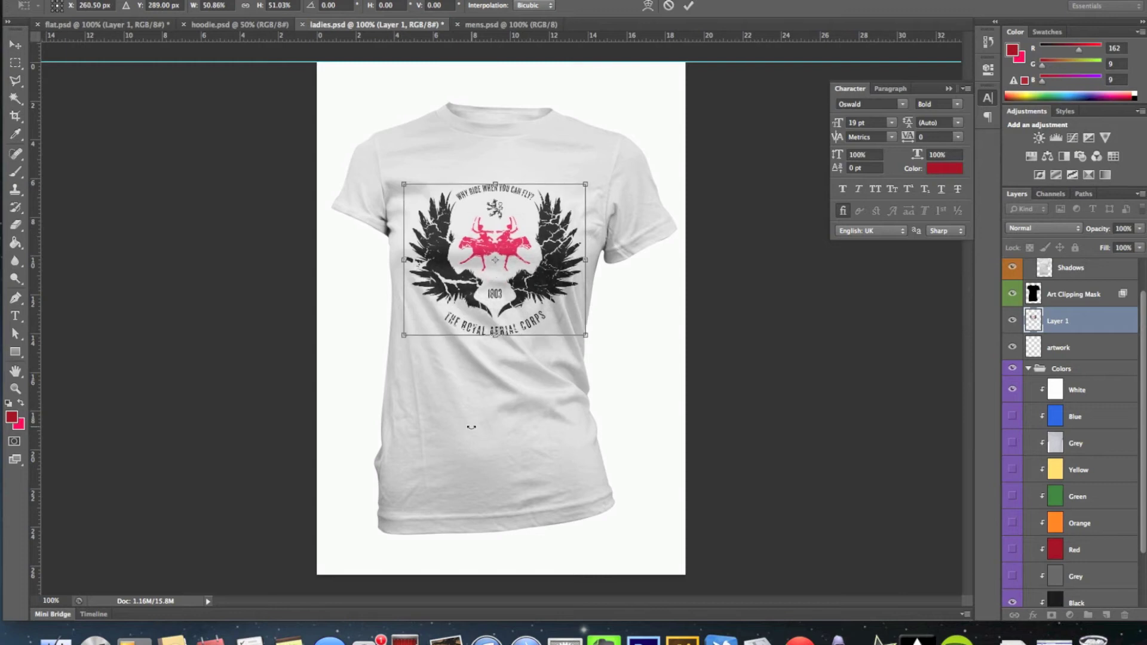
{"action": "key", "text": "shift+Up"}
{"action": "key", "text": "Up"}
{"action": "key", "text": "Up"}
{"action": "key", "text": "Up"}
{"action": "key", "text": "Up"}
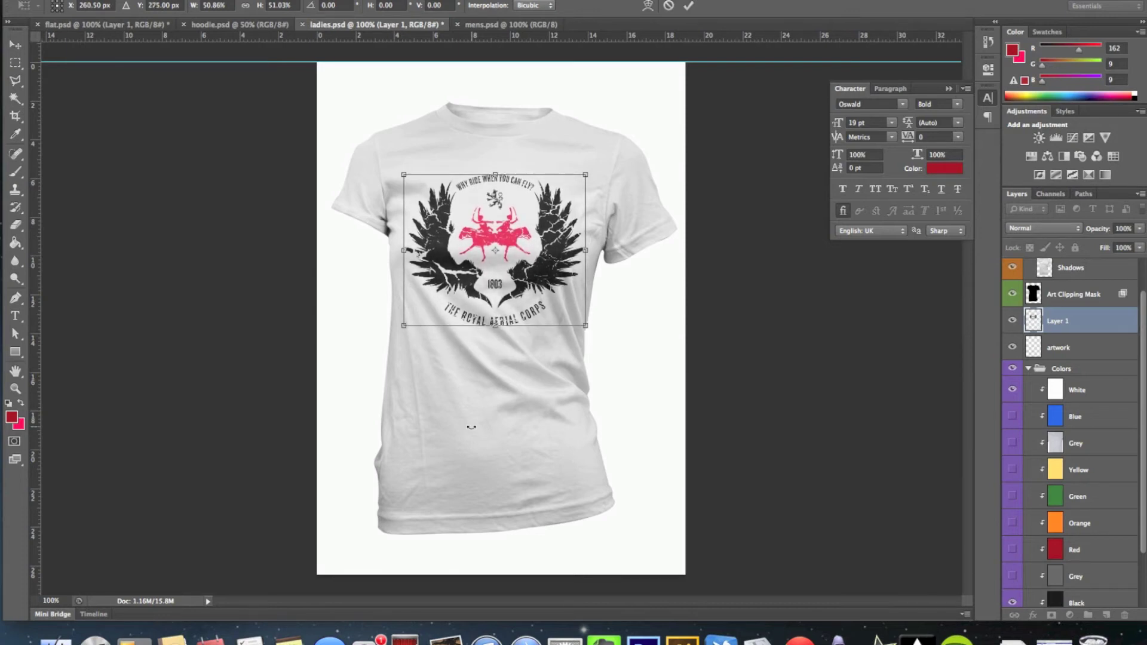
{"action": "key", "text": "Down"}
{"action": "key", "text": "Down"}
{"action": "key", "text": "Down"}
{"action": "key", "text": "Down"}
{"action": "key", "text": "Down"}
{"action": "key", "text": "Down"}
{"action": "key", "text": "Left"}
{"action": "key", "text": "Left"}
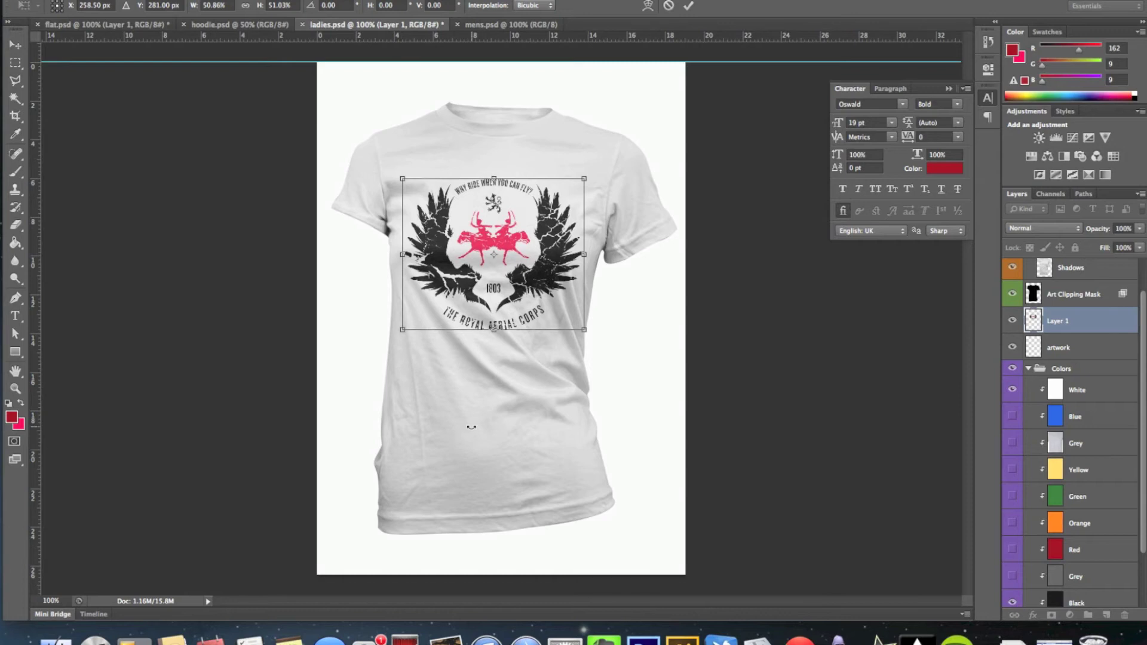
{"action": "key", "text": "Return"}
{"action": "left_click", "coordinate": [745, 396]}
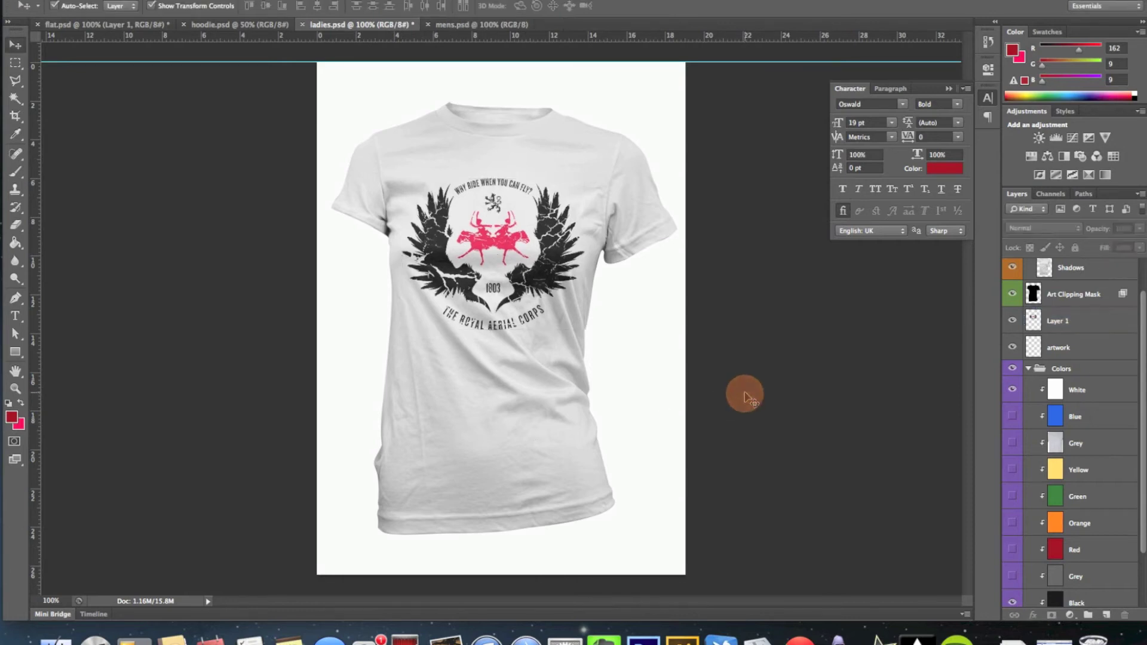
- Drag the crest from flat.psd into hoodie.psd and nudge it up and left over the chest
{"action": "left_click", "coordinate": [150, 29]}
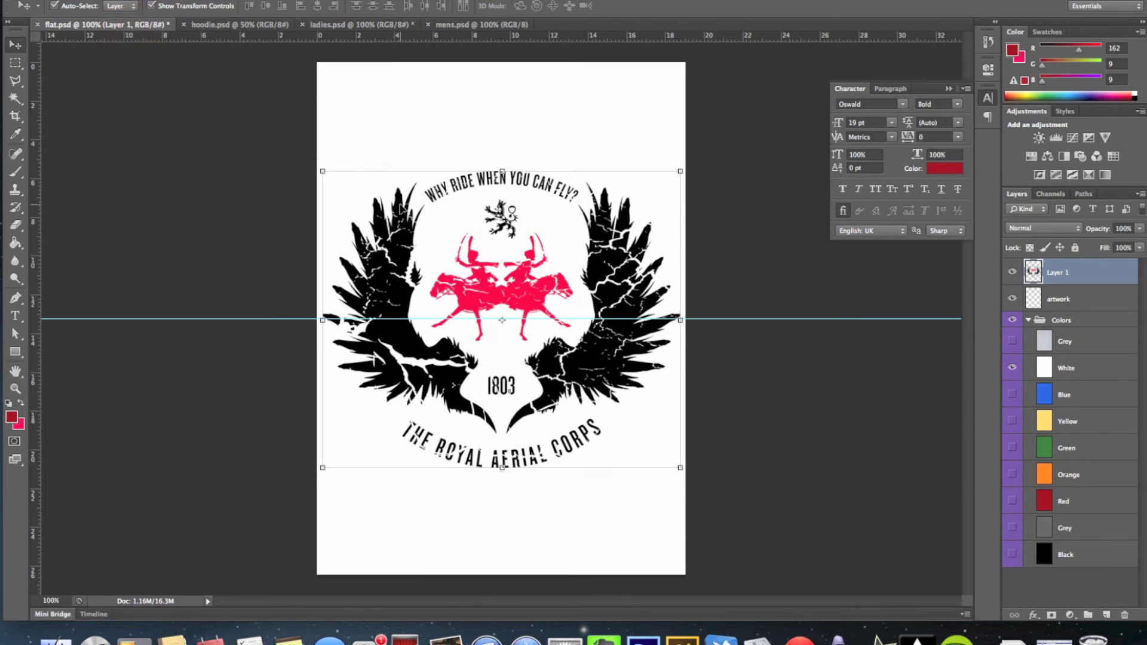
{"action": "left_click_drag", "start_coordinate": [400, 204], "coordinate": [224, 35]}
{"action": "left_click", "coordinate": [233, 25]}
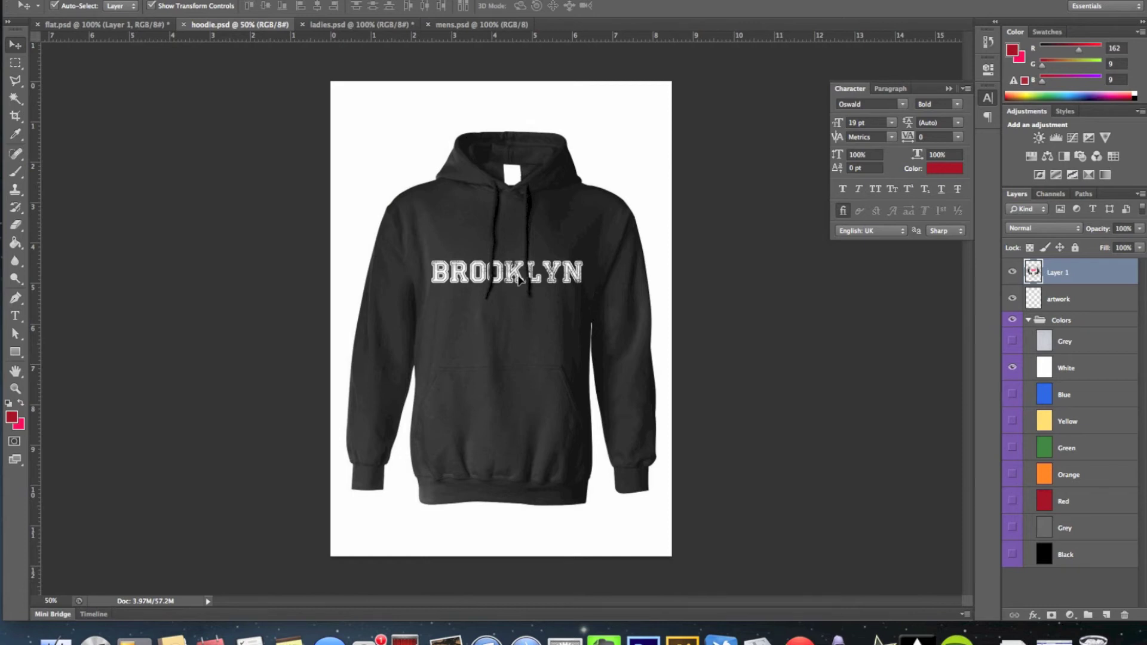
{"action": "left_click_drag", "start_coordinate": [518, 279], "coordinate": [519, 281]}
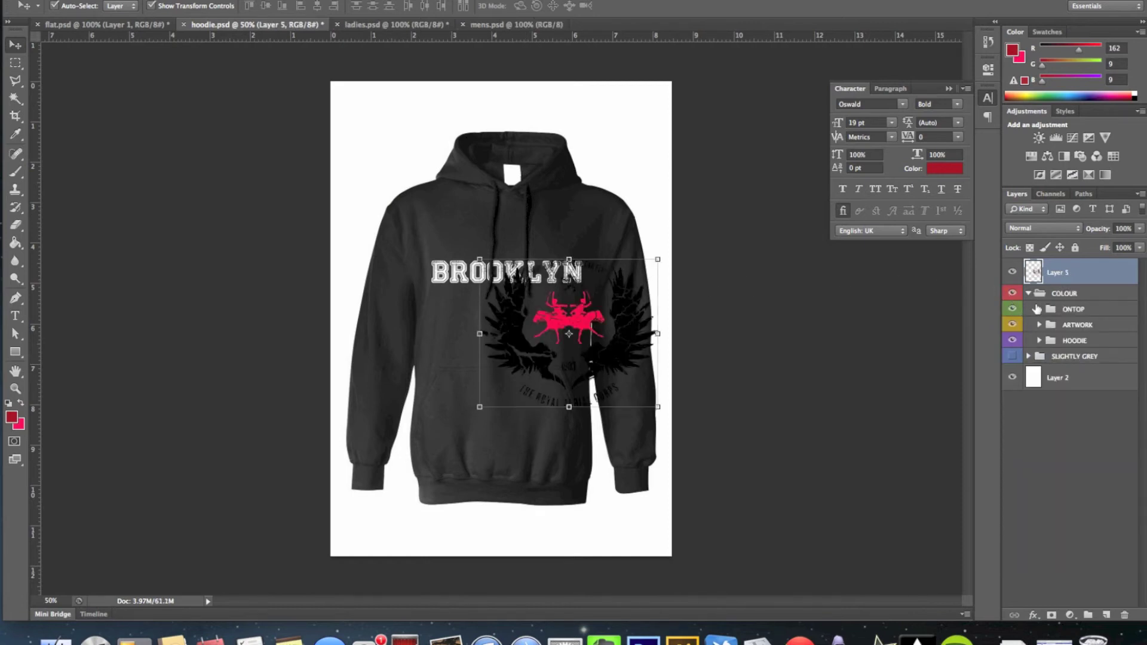
{"action": "key", "text": "shift+Left"}
{"action": "key", "text": "shift+Left"}
{"action": "key", "text": "shift+Left"}
{"action": "key", "text": "shift+Left"}
{"action": "key", "text": "shift+Left"}
{"action": "key", "text": "shift+Left"}
{"action": "key", "text": "shift+Left"}
{"action": "key", "text": "shift+Left"}
{"action": "key", "text": "shift+Left"}
{"action": "key", "text": "shift+Left"}
{"action": "key", "text": "shift+Left"}
{"action": "key", "text": "shift+Left"}
{"action": "key", "text": "shift+Left"}
{"action": "key", "text": "shift+Left"}
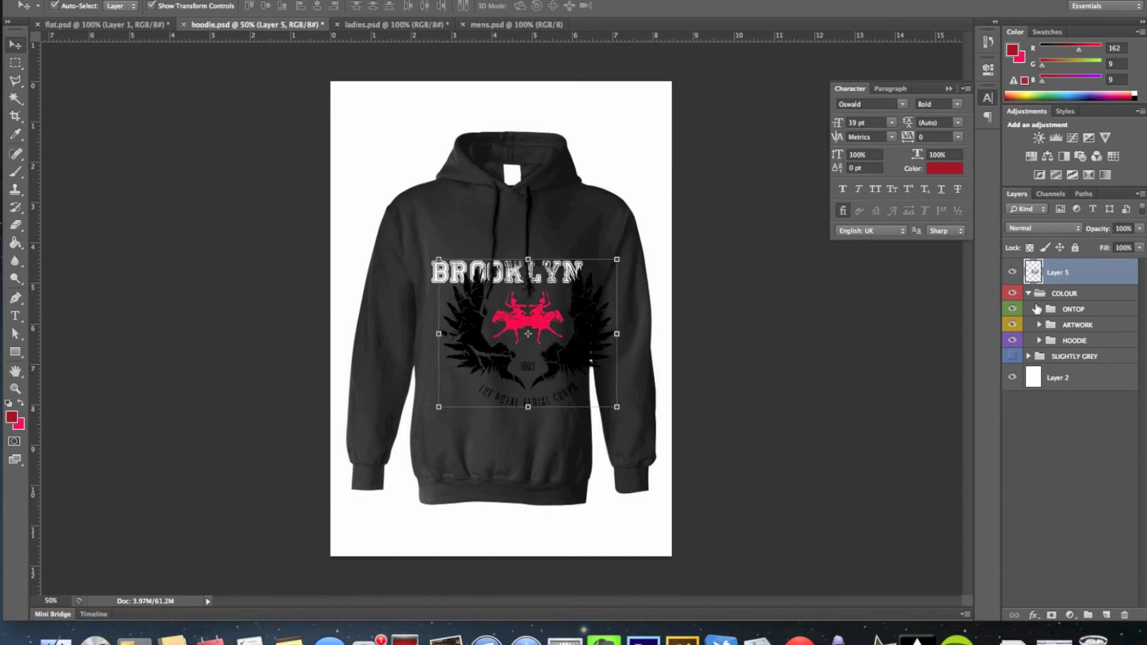
{"action": "key", "text": "shift+Left"}
{"action": "key", "text": "shift+Left"}
{"action": "key", "text": "shift+Left"}
{"action": "key", "text": "shift+Left"}
{"action": "key", "text": "shift+Left"}
{"action": "key", "text": "shift+Up"}
{"action": "key", "text": "shift+Up"}
{"action": "key", "text": "shift+Up"}
{"action": "key", "text": "shift+Up"}
{"action": "key", "text": "shift+Up"}
{"action": "key", "text": "shift+Up"}
{"action": "key", "text": "shift+Up"}
{"action": "key", "text": "shift+Up"}
{"action": "key", "text": "shift+Up"}
{"action": "key", "text": "shift+Up"}
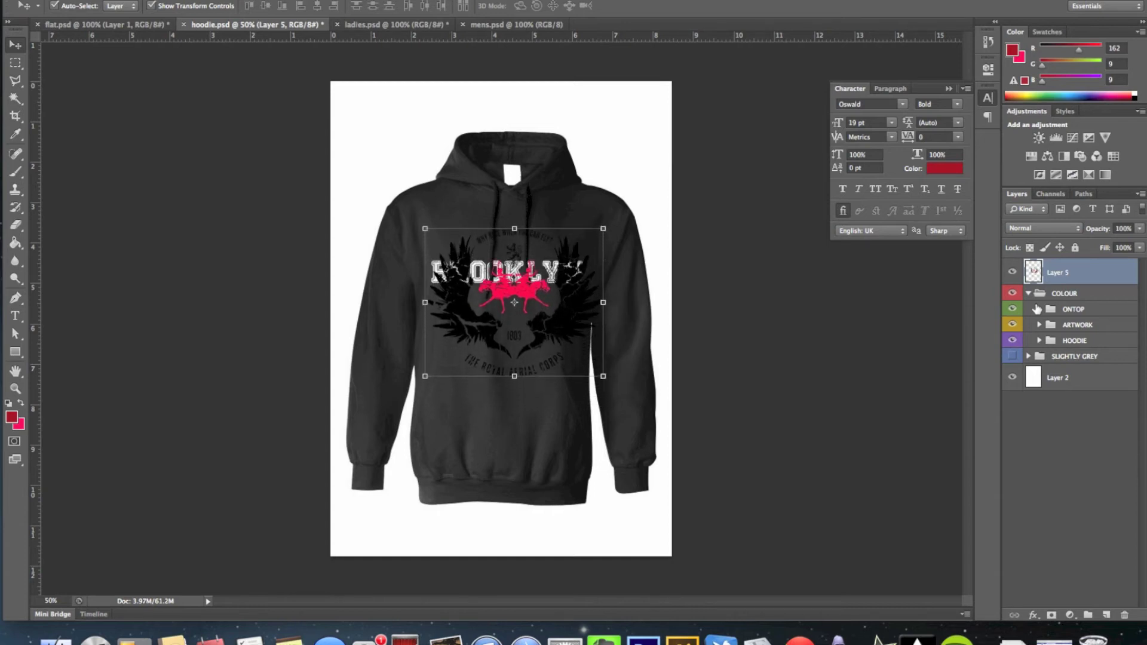
{"action": "key", "text": "shift+Left"}
{"action": "key", "text": "shift+Left"}
{"action": "key", "text": "shift+Up"}
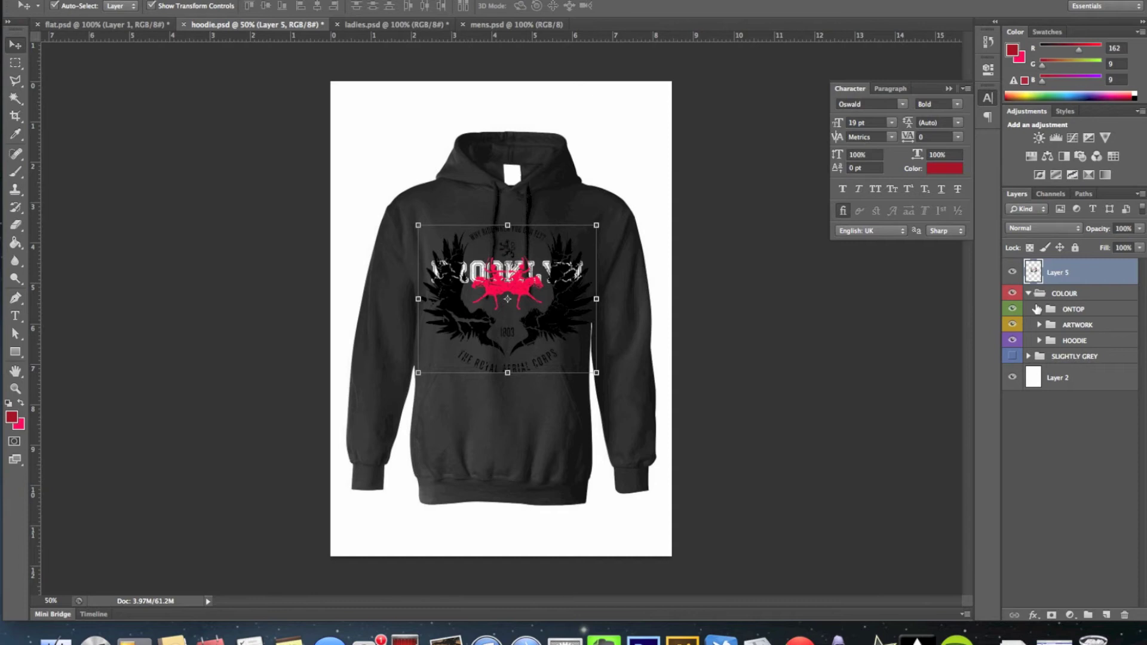
{"action": "key", "text": "shift+Up"}
{"action": "key", "text": "shift+Up"}
{"action": "key", "text": "shift+Up"}
{"action": "key", "text": "shift+Up"}
{"action": "key", "text": "shift+Up"}
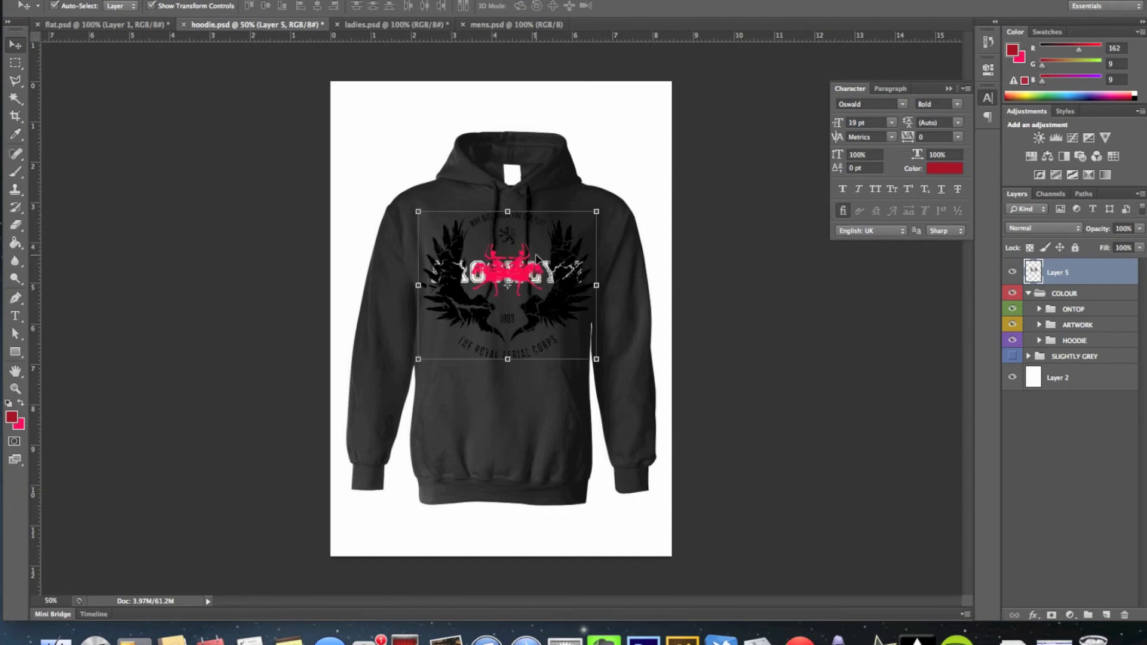
{"action": "left_click", "coordinate": [681, 314]}
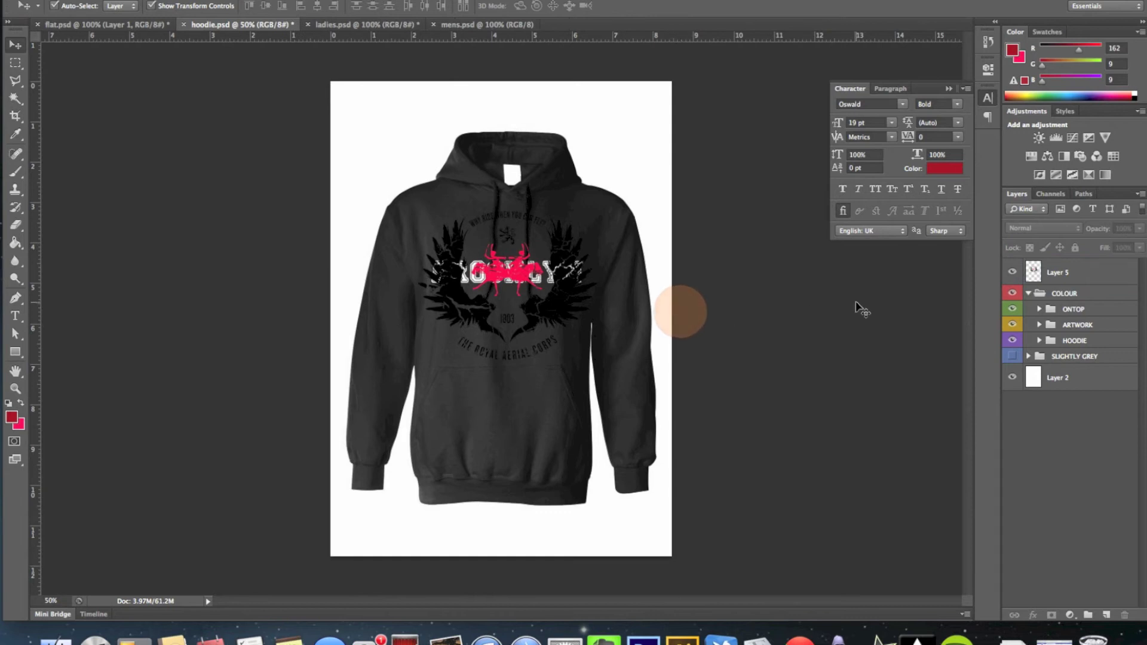
- Delete the old BROOKLYN artwork layer and move Layer 5 into the ARTWORK group
{"action": "left_click", "coordinate": [1039, 324]}
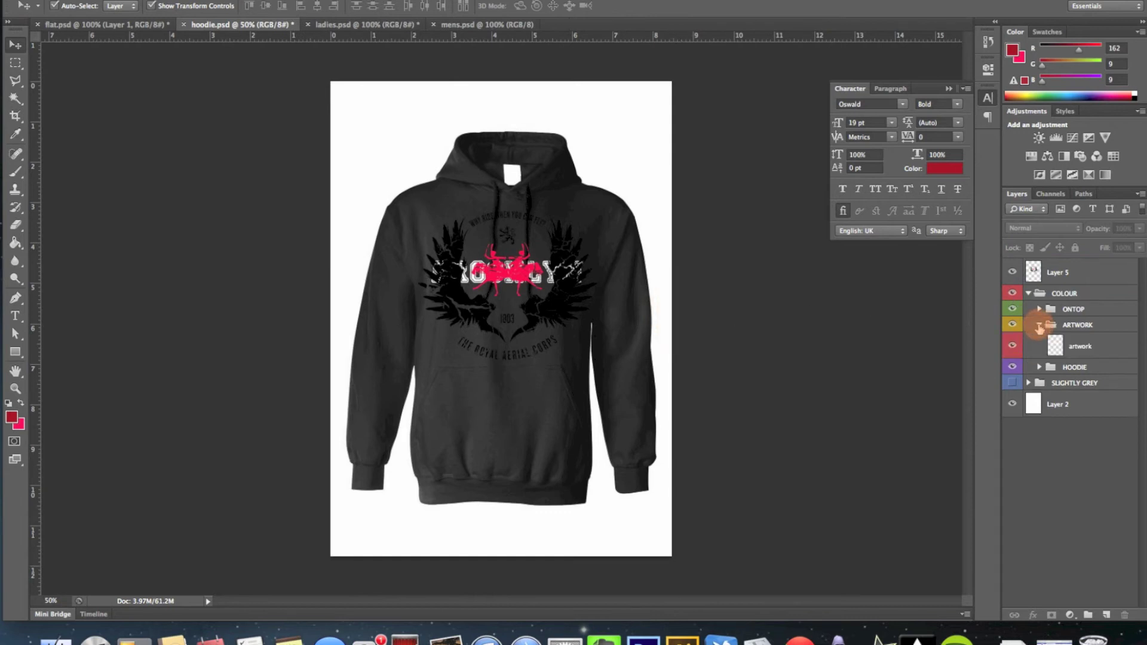
{"action": "left_click", "coordinate": [1076, 350]}
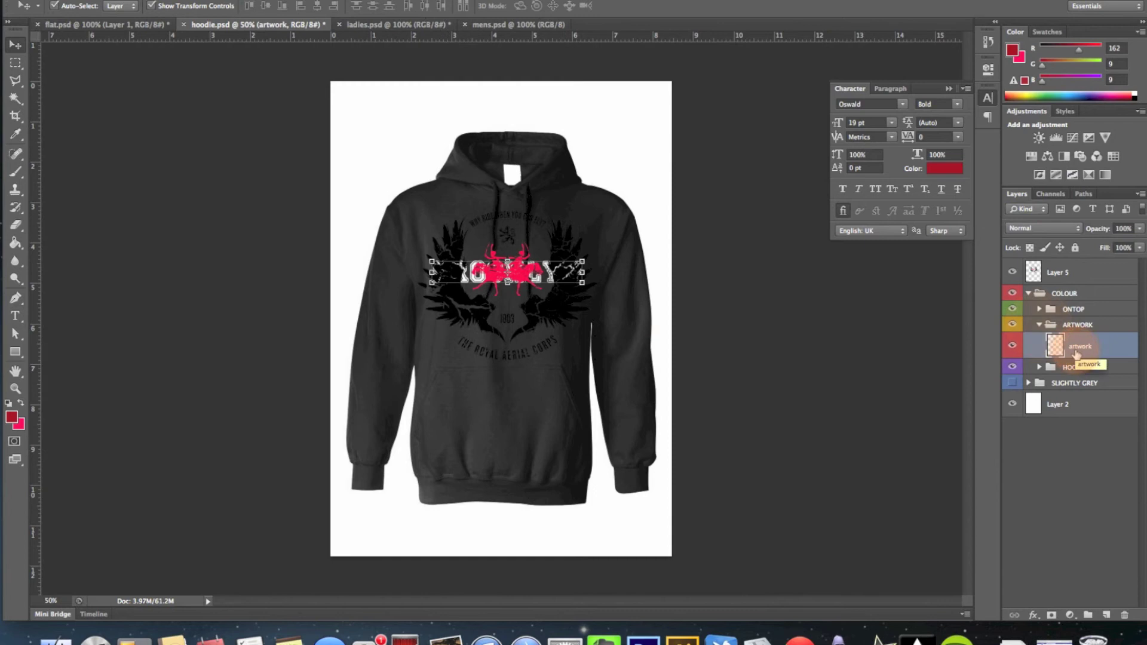
{"action": "key", "text": "Delete"}
{"action": "left_click_drag", "start_coordinate": [1047, 272], "coordinate": [1074, 324]}
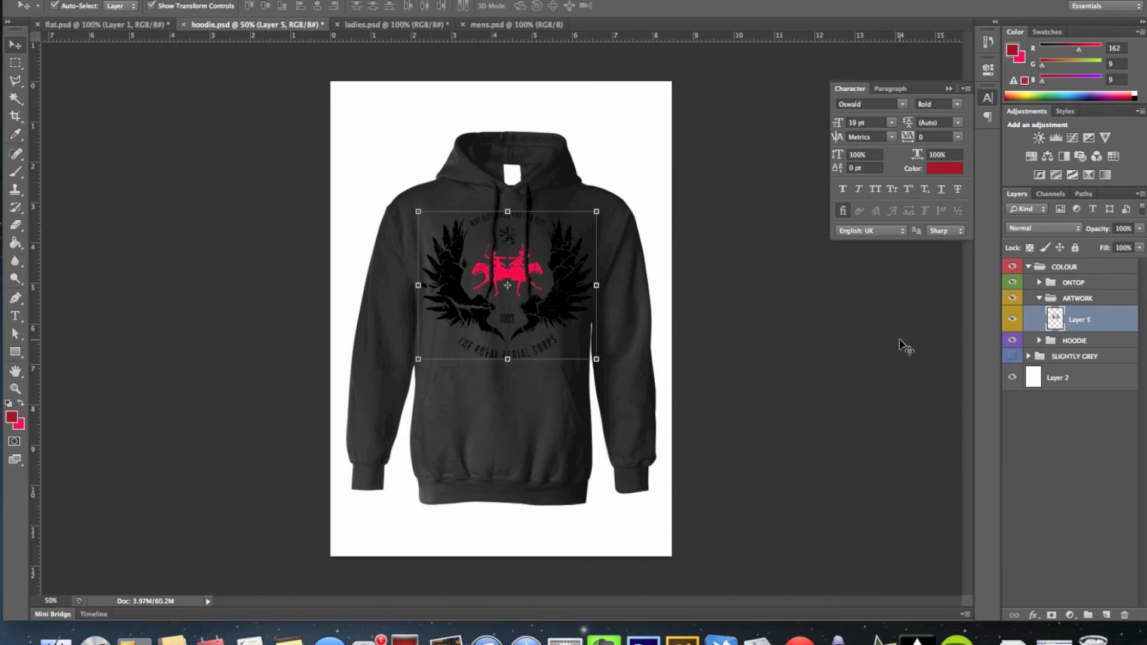
- Hide the hoodie's BLACK layer after briefly previewing GREY, then compare the COLOUR group off and on
{"action": "left_click", "coordinate": [1037, 342]}
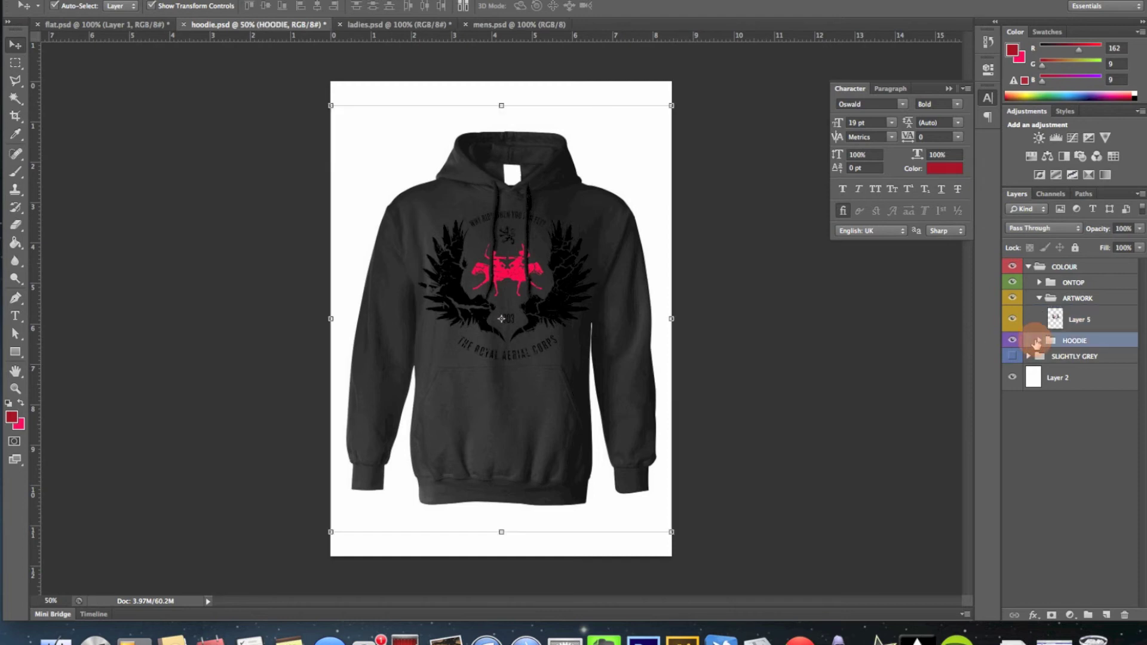
{"action": "left_click", "coordinate": [1039, 341]}
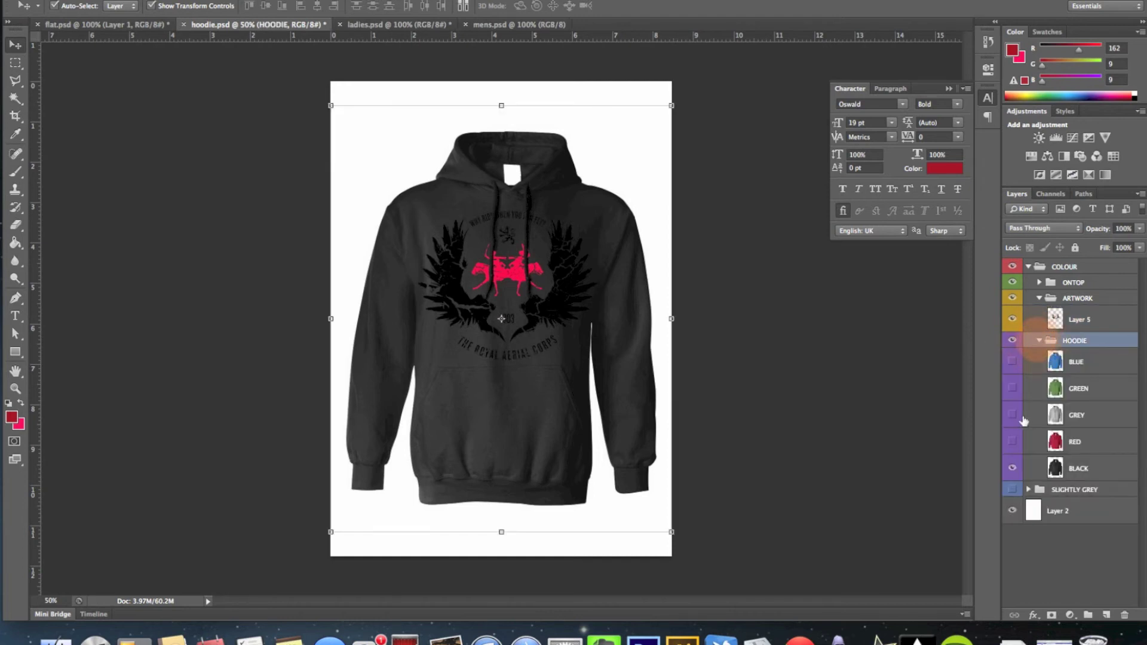
{"action": "left_click", "coordinate": [1013, 468]}
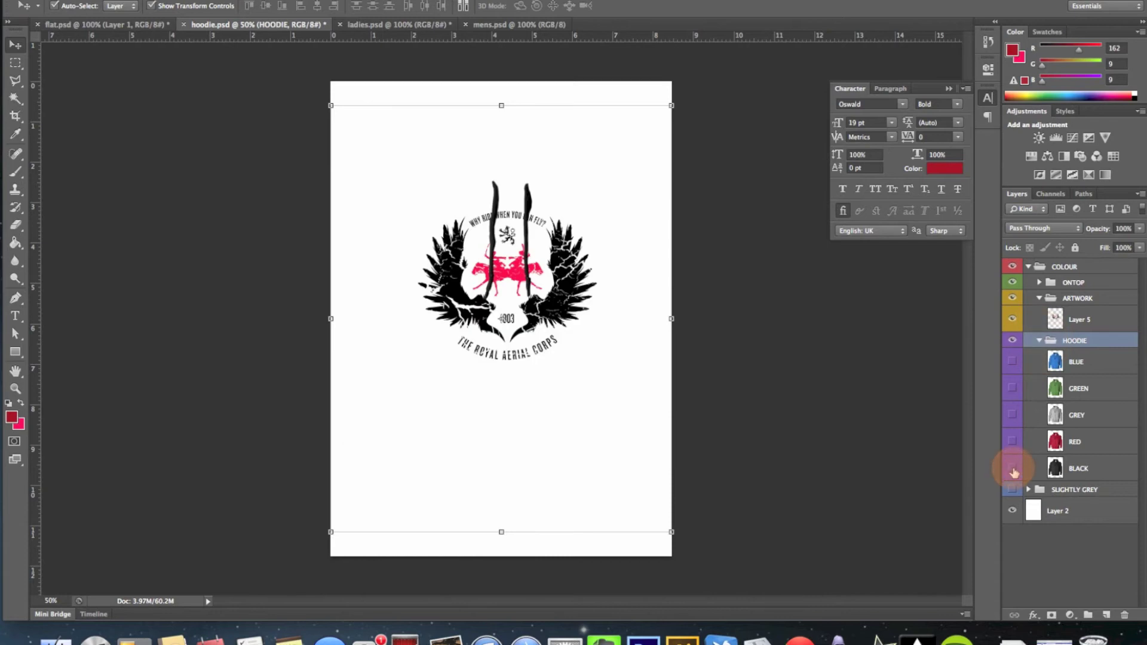
{"action": "left_click", "coordinate": [1011, 414]}
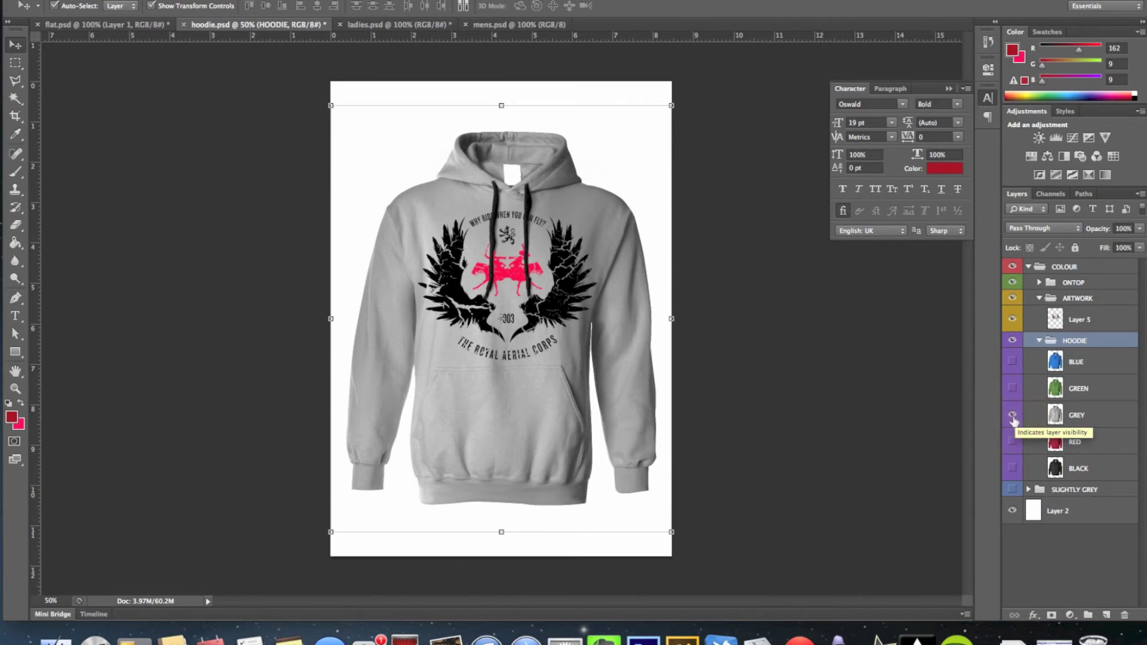
{"action": "left_click", "coordinate": [1012, 416]}
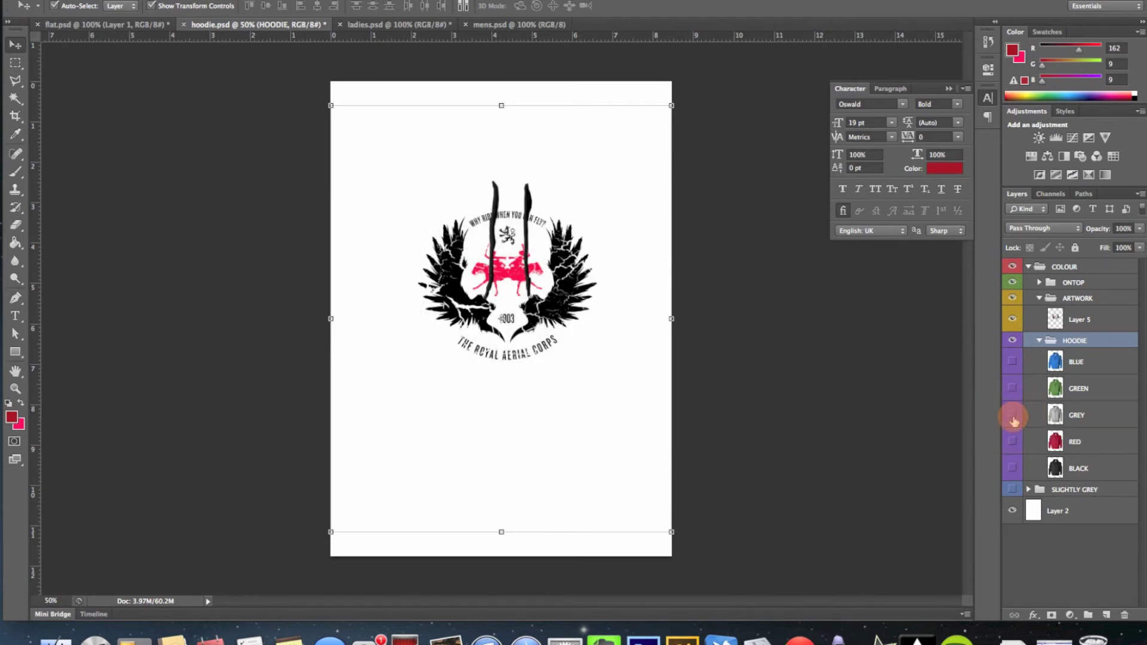
{"action": "left_click", "coordinate": [1039, 341]}
{"action": "left_click", "coordinate": [1038, 321]}
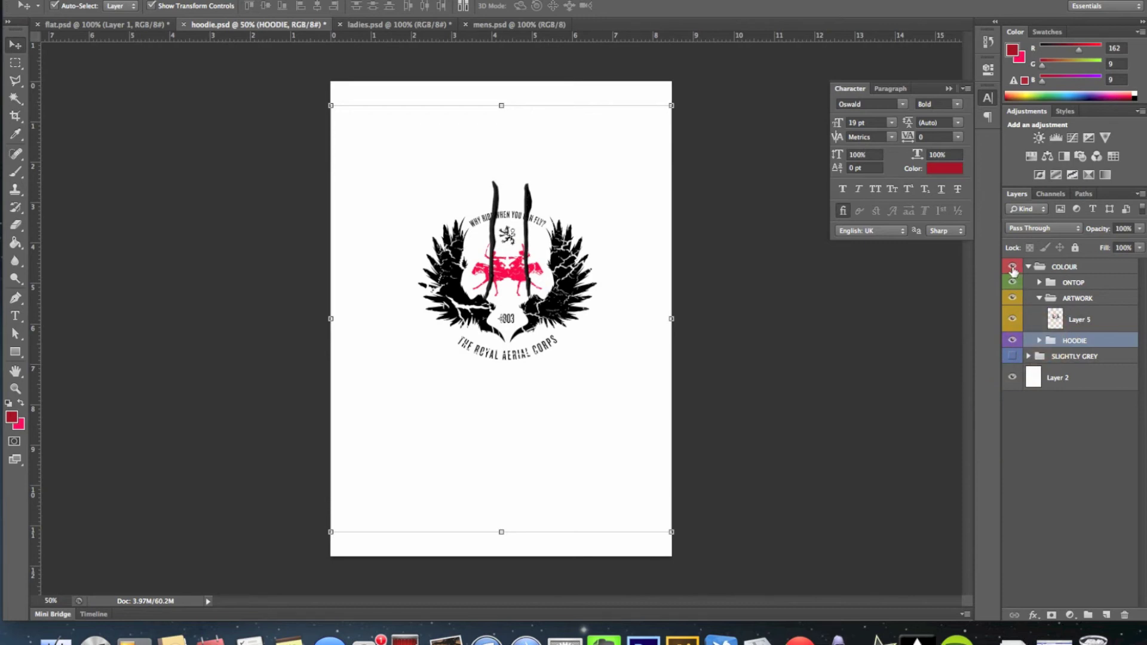
{"action": "left_click", "coordinate": [1013, 268]}
{"action": "left_click", "coordinate": [1012, 267]}
- Move Layer 5 into WHITE ARTWORK under SLIGHTLY GREY, show the white hoodie, and hide COLOUR
{"action": "left_click", "coordinate": [1027, 357]}
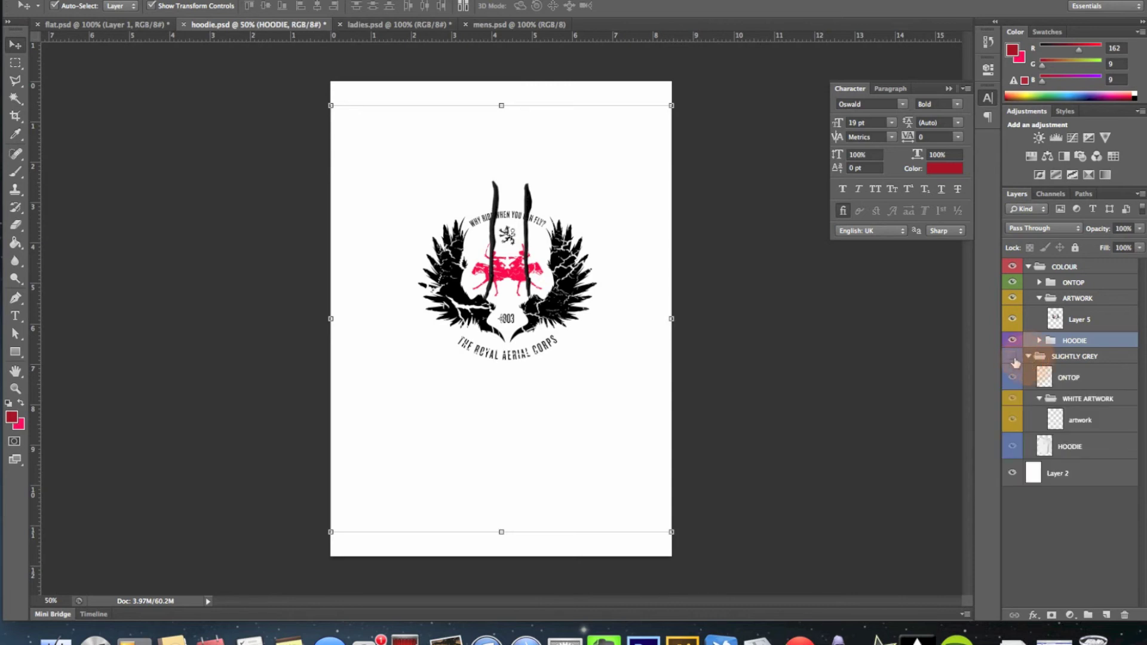
{"action": "left_click_drag", "start_coordinate": [1073, 322], "coordinate": [1079, 403]}
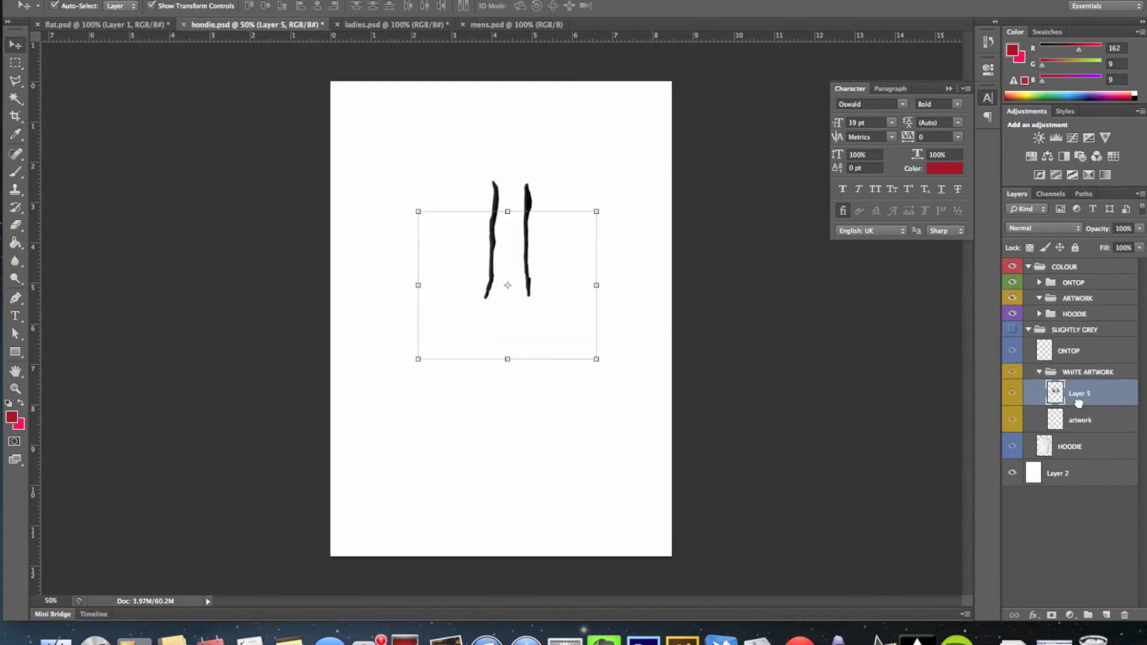
{"action": "left_click", "coordinate": [1012, 330]}
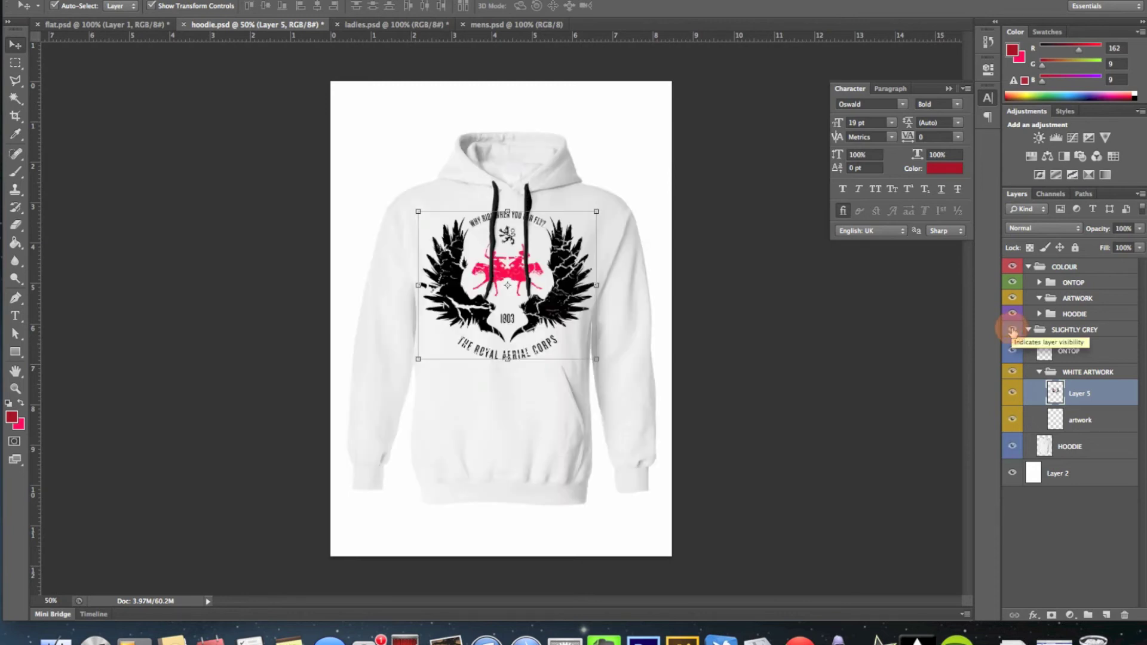
{"action": "left_click", "coordinate": [1011, 268]}
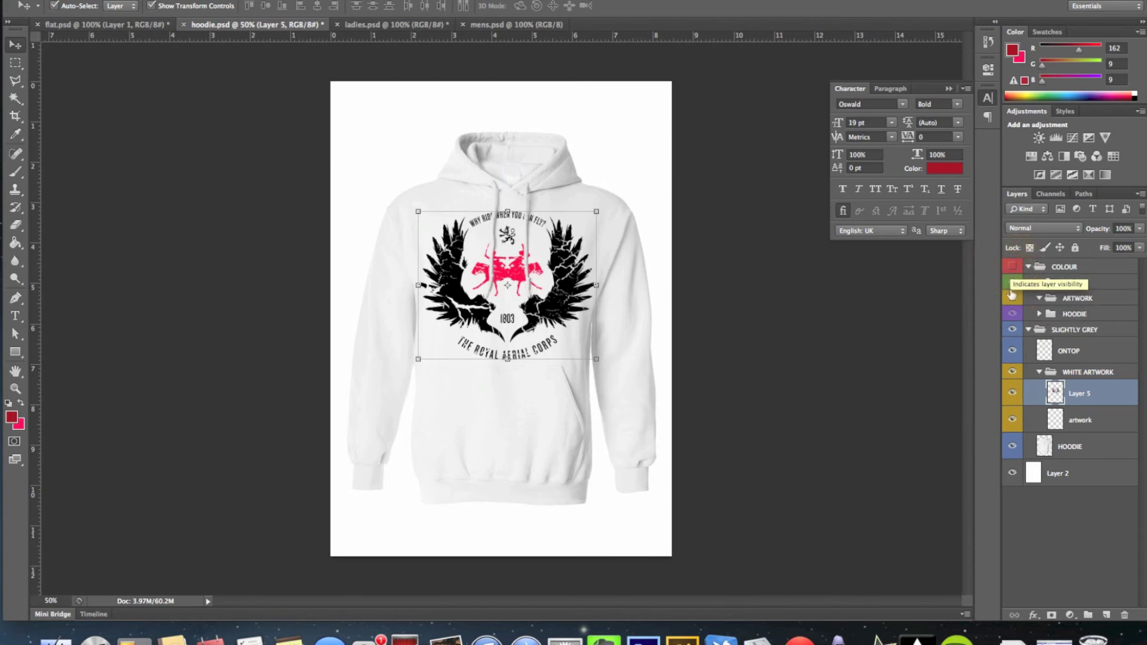
{"action": "left_click", "coordinate": [1011, 330]}
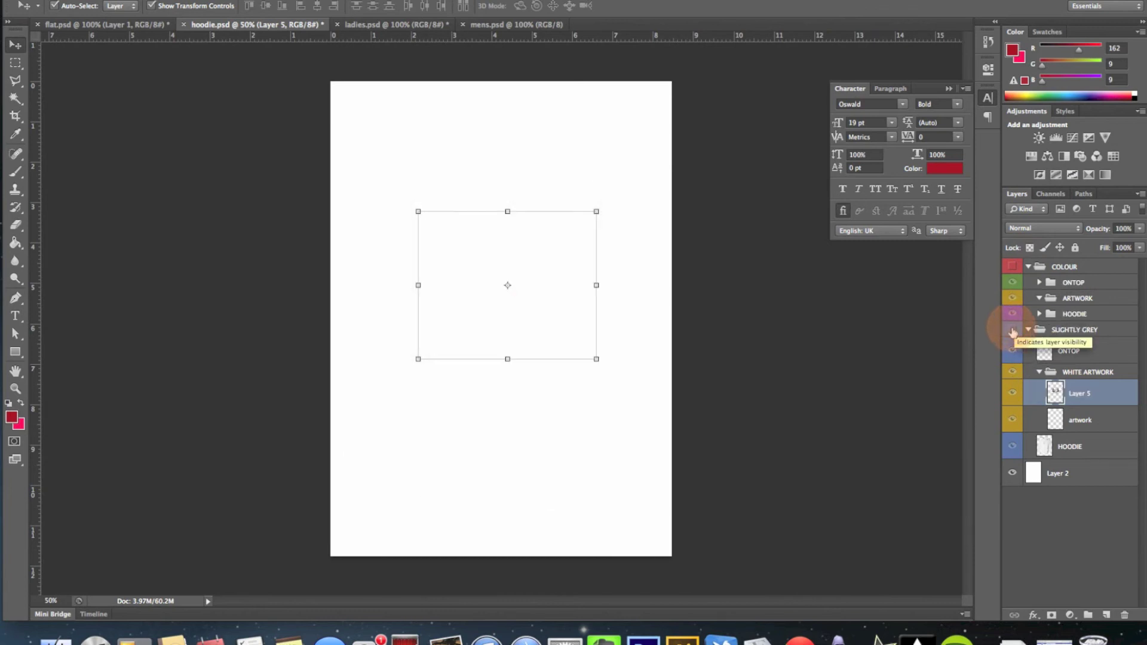
{"action": "left_click", "coordinate": [1012, 331]}
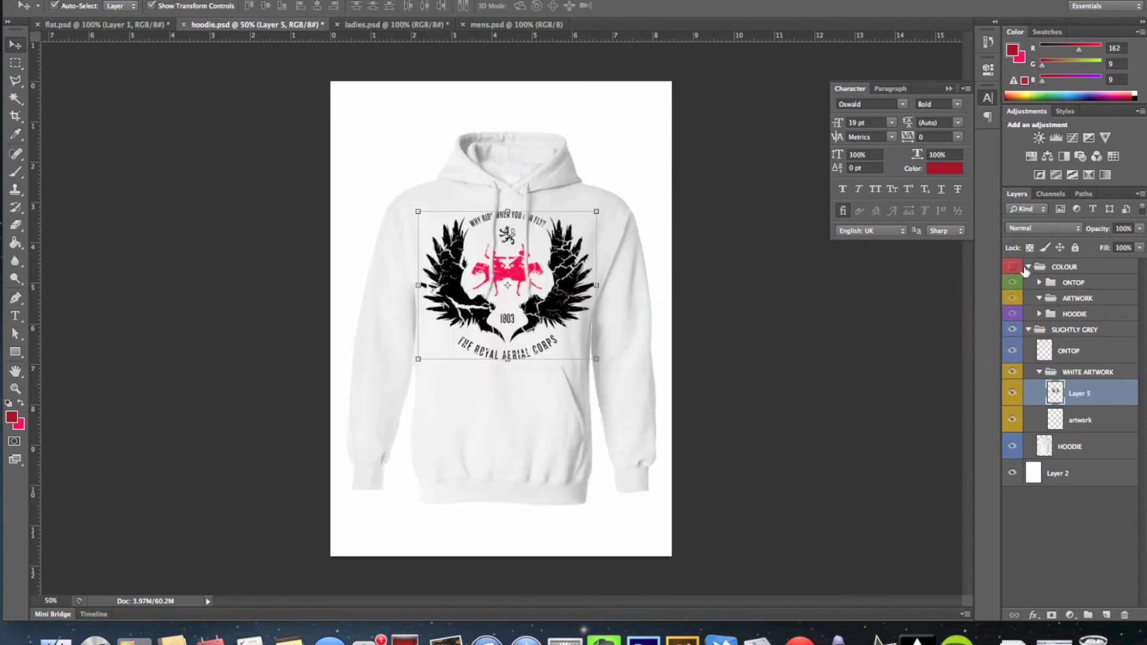
- Toggle the COLOUR group and ONTOP layer visibility to compare the hoodie artwork
{"action": "left_click", "coordinate": [1013, 268]}
{"action": "left_click", "coordinate": [1013, 269]}
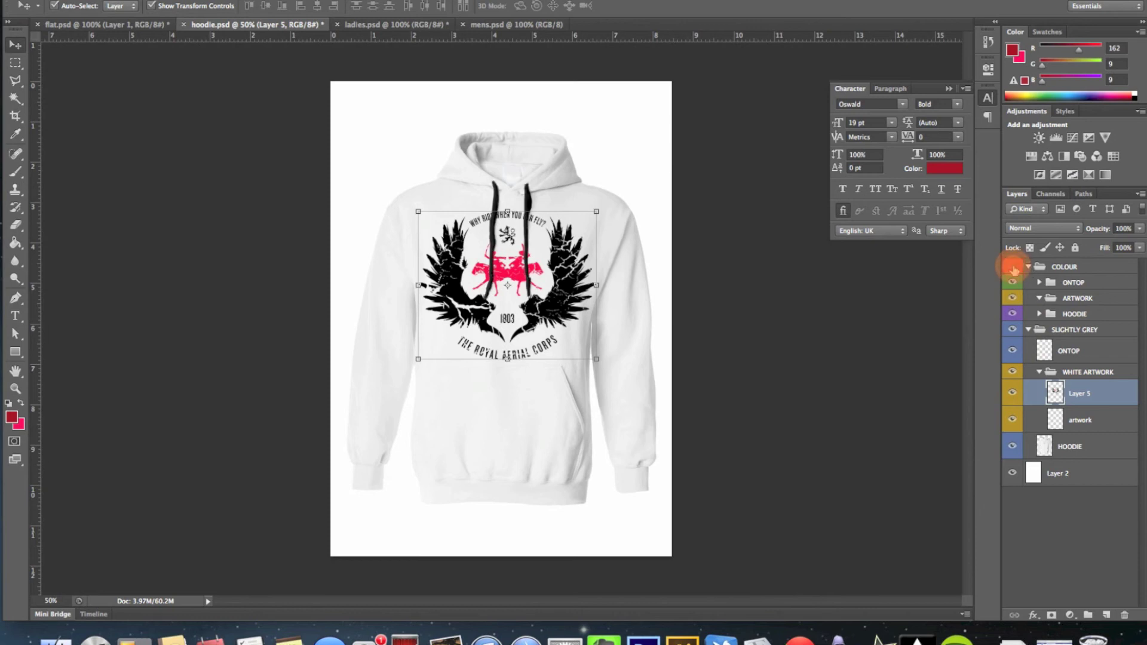
{"action": "left_click", "coordinate": [1013, 269]}
{"action": "left_click", "coordinate": [1014, 270]}
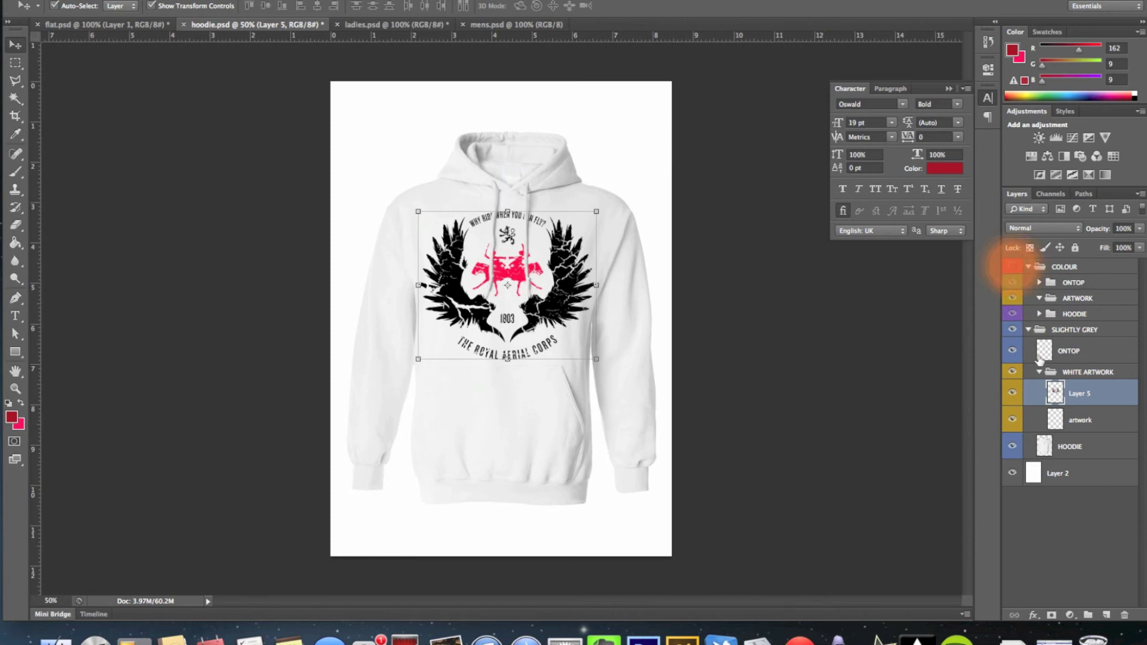
{"action": "left_click", "coordinate": [1028, 330]}
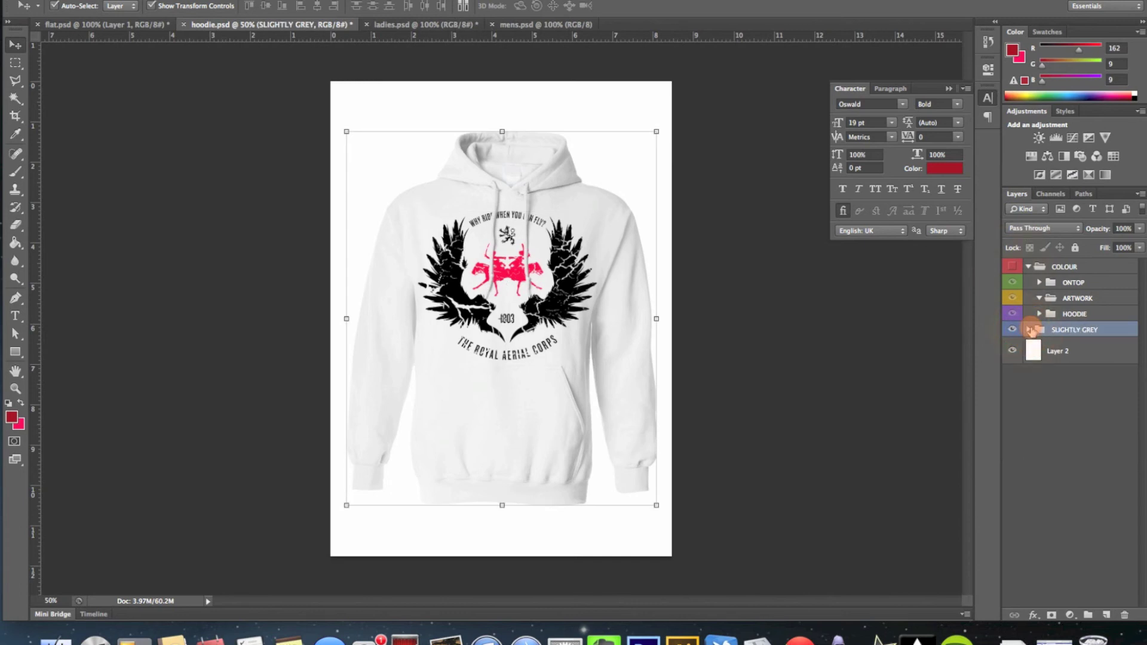
{"action": "left_click", "coordinate": [1029, 329]}
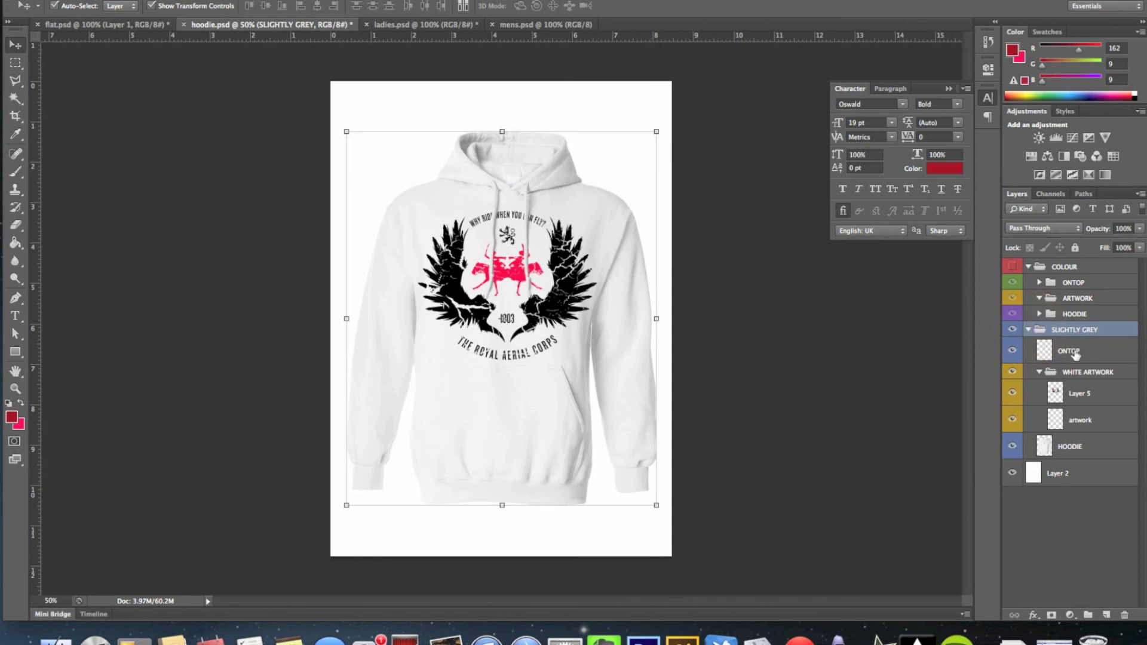
{"action": "left_click", "coordinate": [1011, 352]}
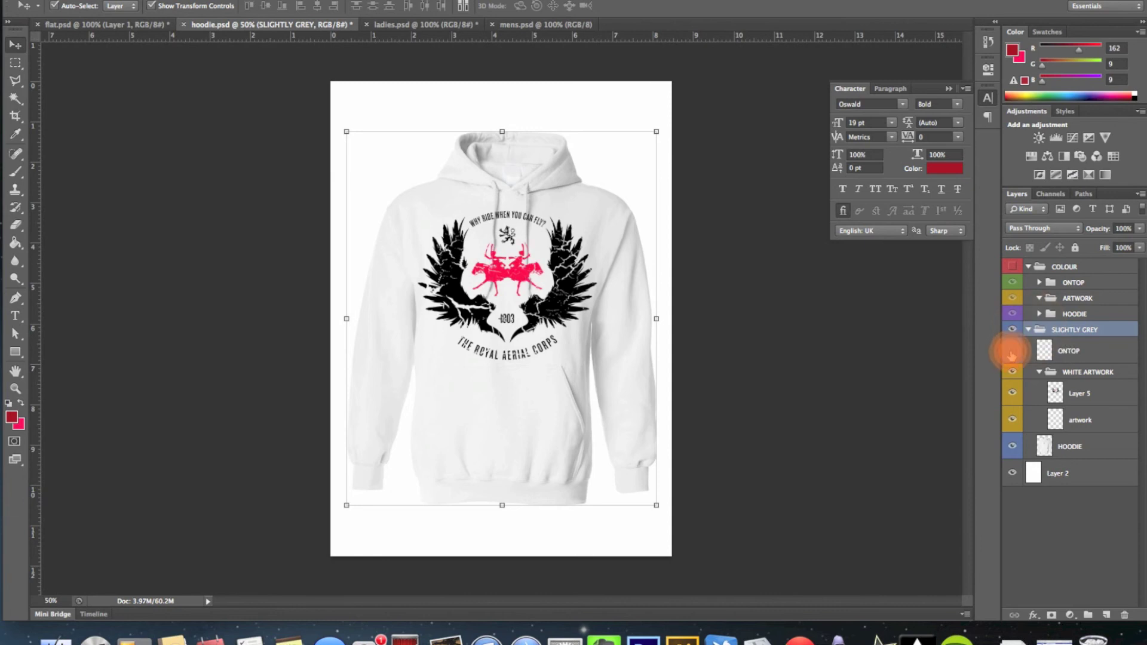
{"action": "left_click", "coordinate": [1012, 353]}
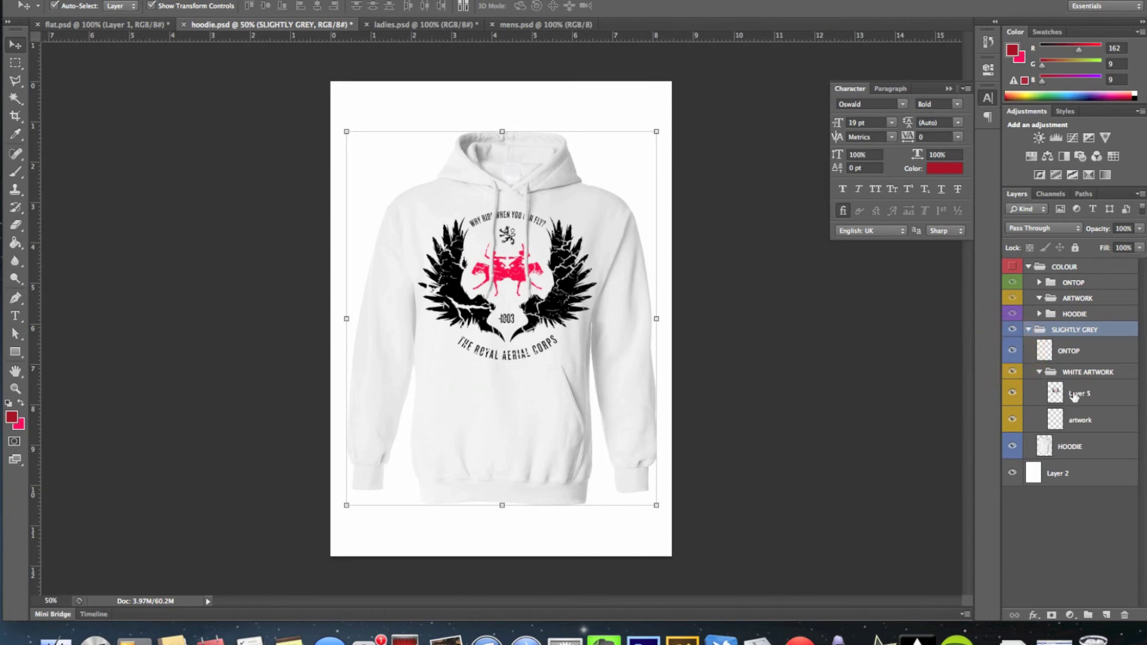
- Collapse and hide SLIGHTLY GREY, then turn the COLOUR group's drawstrings back on
{"action": "left_click", "coordinate": [1028, 329]}
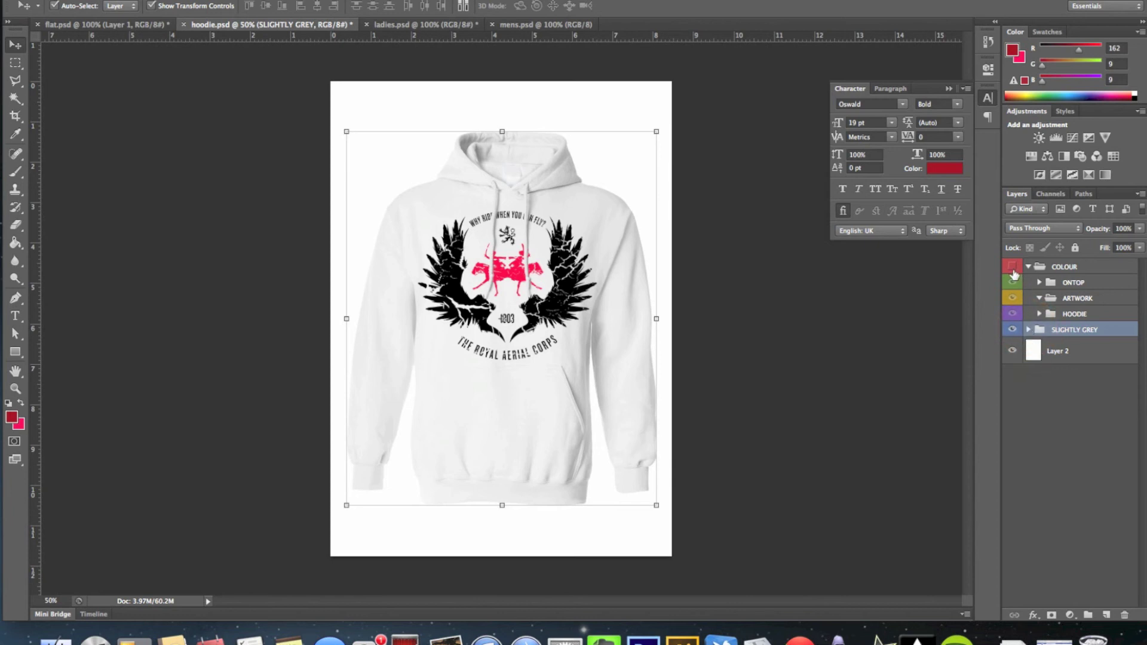
{"action": "left_click", "coordinate": [1011, 330]}
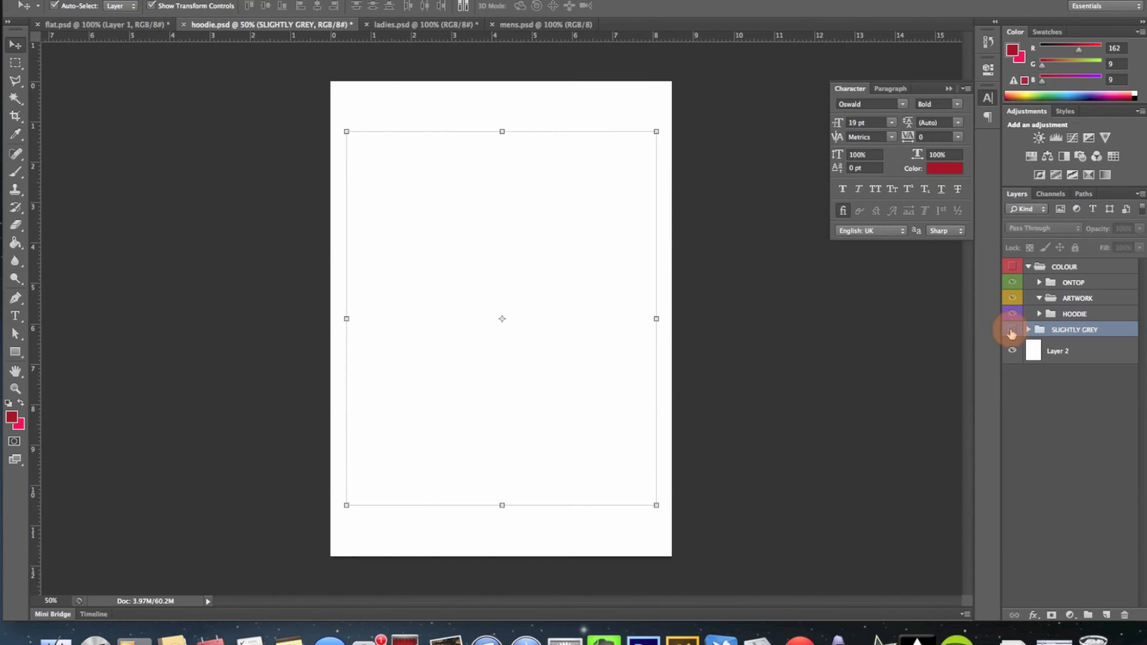
{"action": "left_click", "coordinate": [1011, 330]}
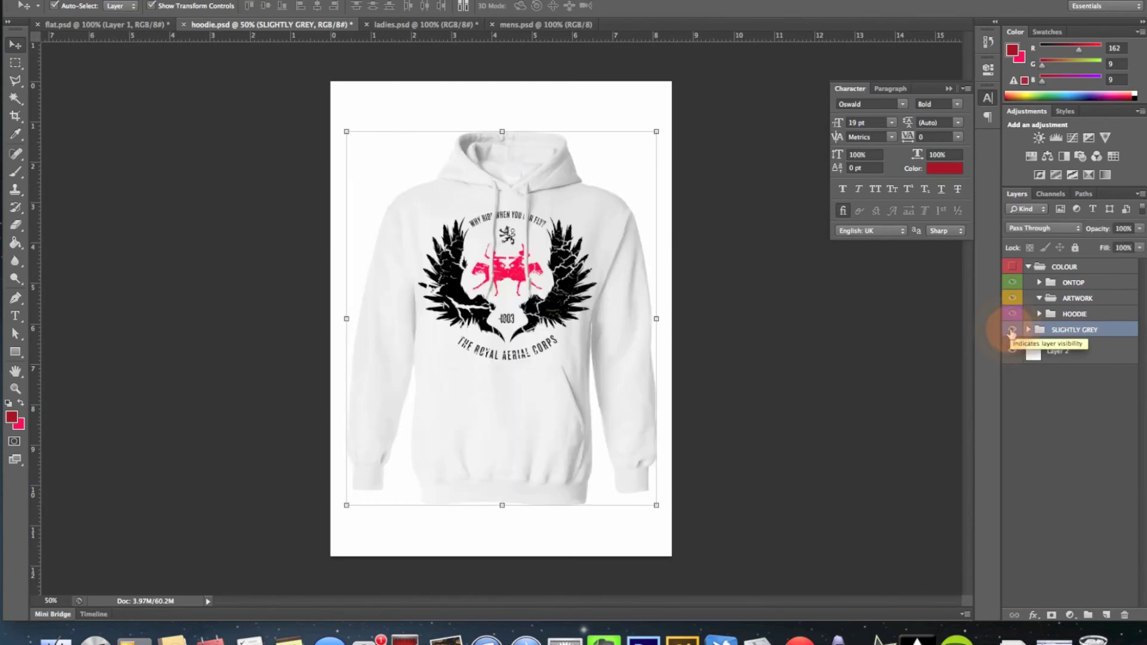
{"action": "left_click", "coordinate": [1011, 331]}
{"action": "left_click", "coordinate": [1011, 266]}
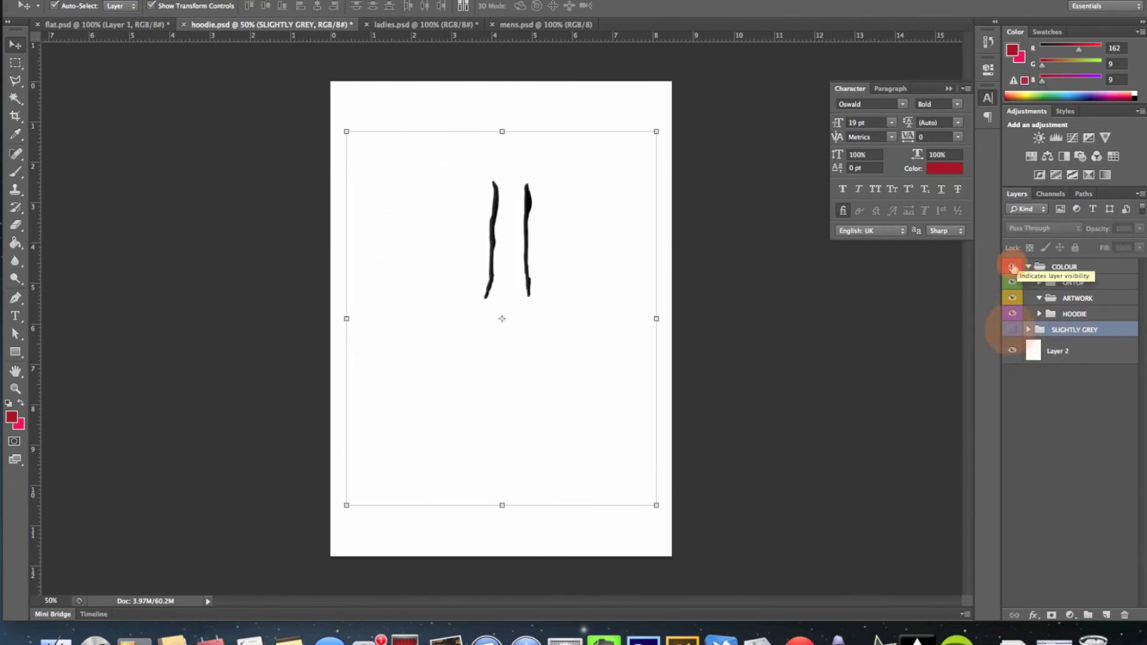
- Select the HOODIE group inside COLOUR and collapse the ARTWORK and ONTOP groups
{"action": "left_click", "coordinate": [1036, 318]}
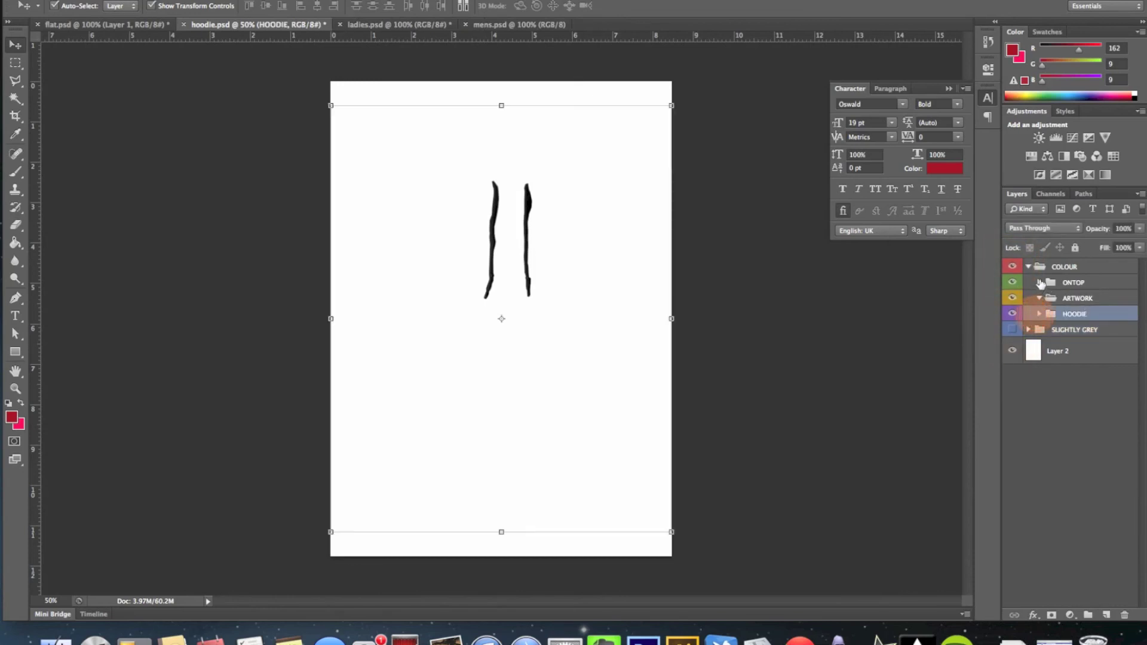
{"action": "left_click", "coordinate": [1039, 282]}
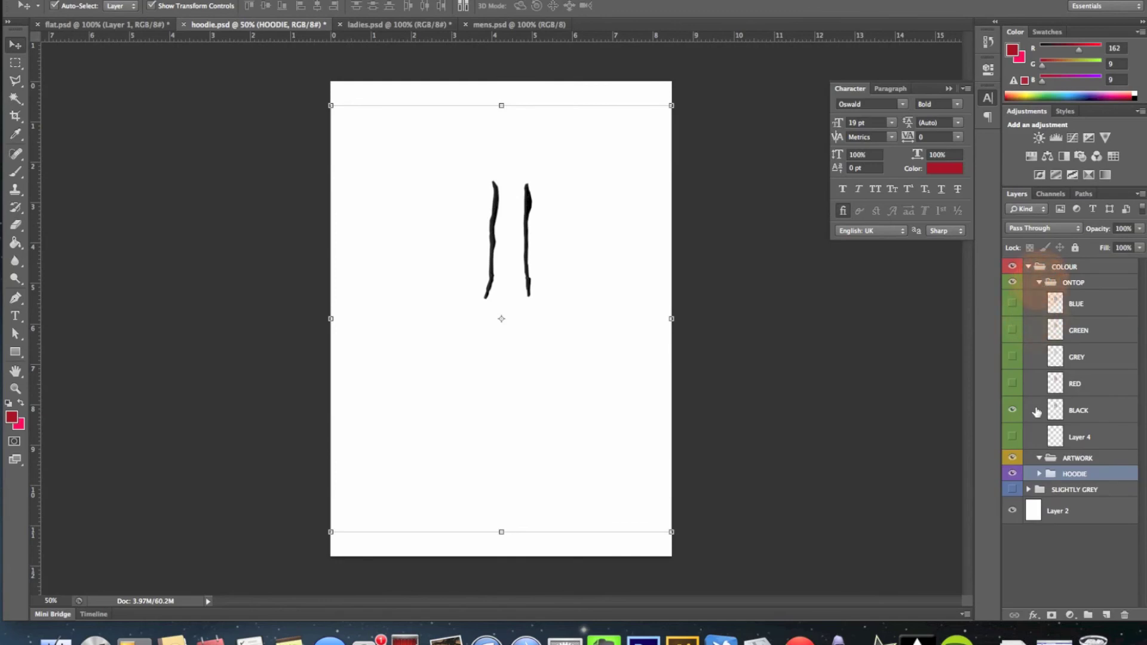
{"action": "left_click", "coordinate": [1033, 458]}
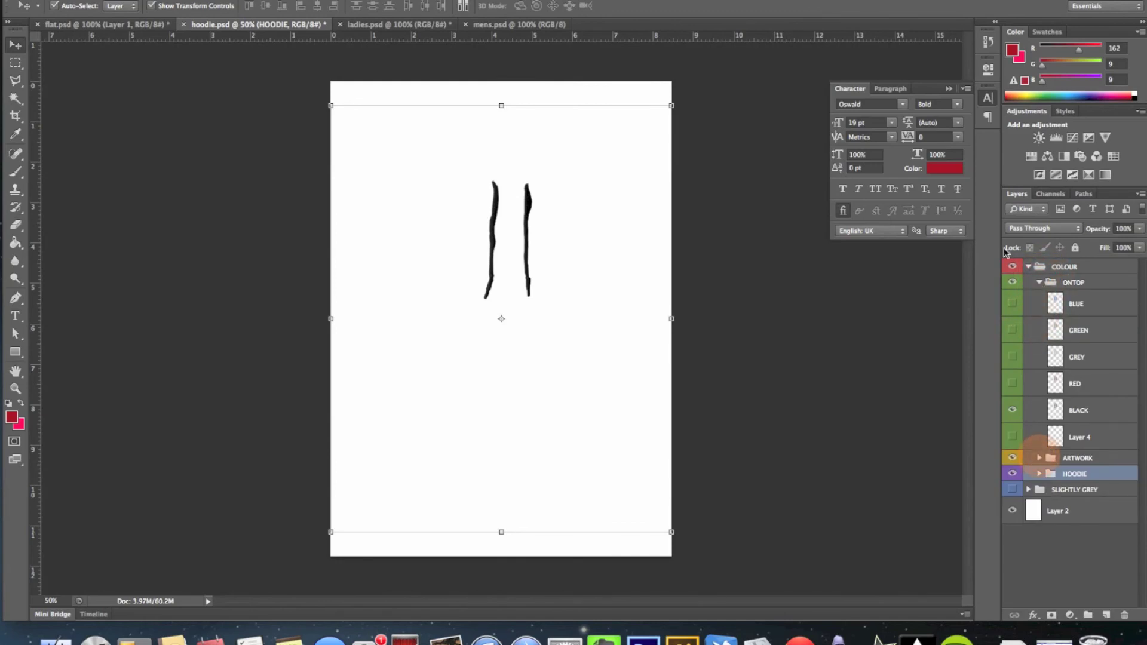
{"action": "left_click", "coordinate": [1038, 283]}
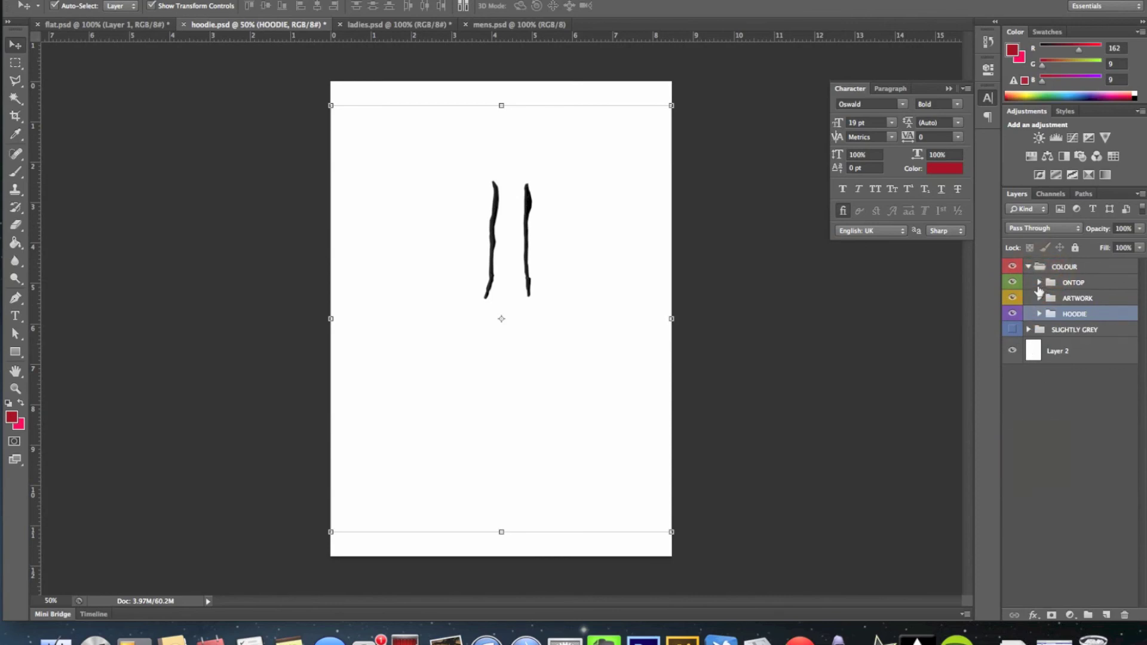
- Preview the black, green and blue hoodie colours with matching green and blue ONTOP drawstrings
{"action": "left_click", "coordinate": [1039, 315]}
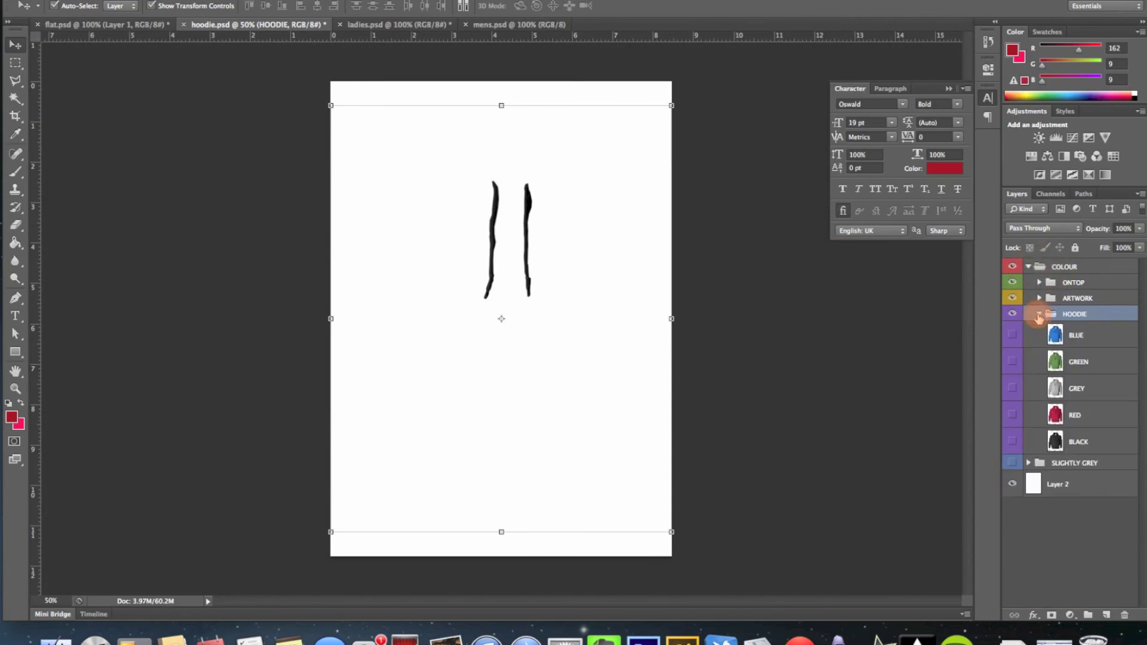
{"action": "left_click", "coordinate": [1012, 442]}
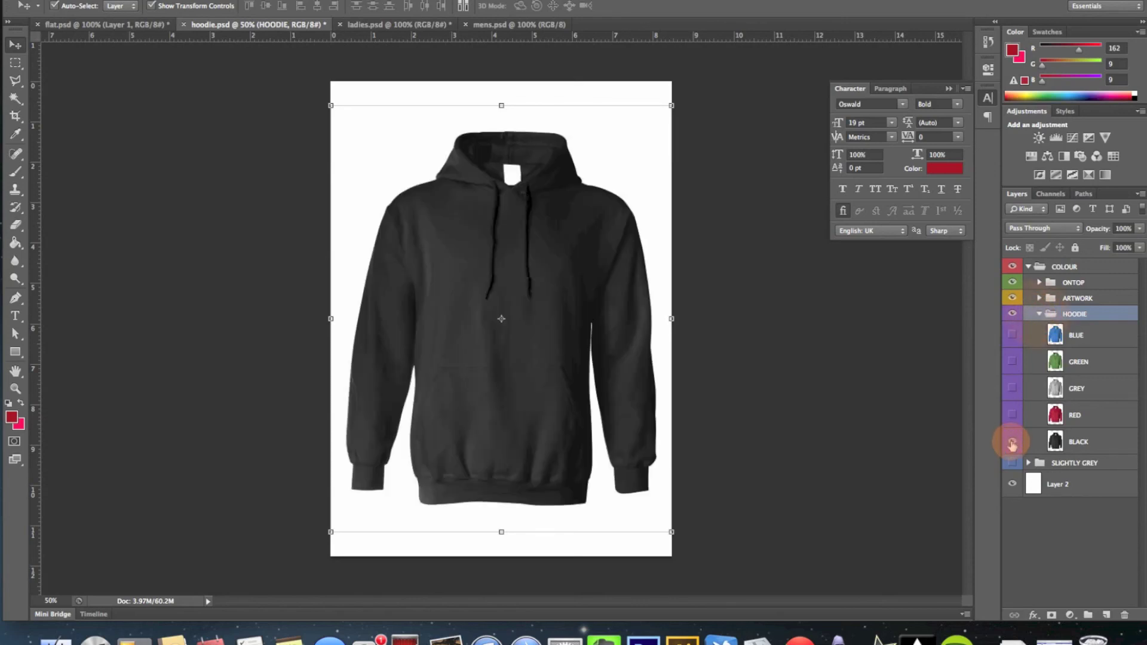
{"action": "left_click", "coordinate": [1011, 360]}
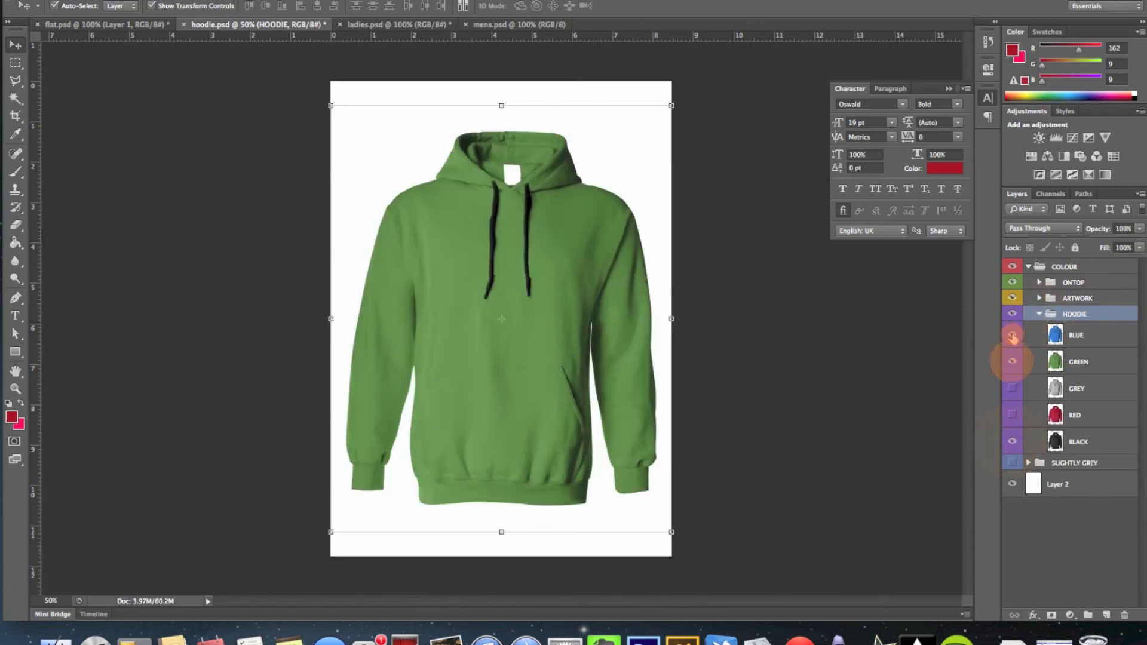
{"action": "left_click", "coordinate": [1011, 335]}
{"action": "left_click", "coordinate": [1039, 283]}
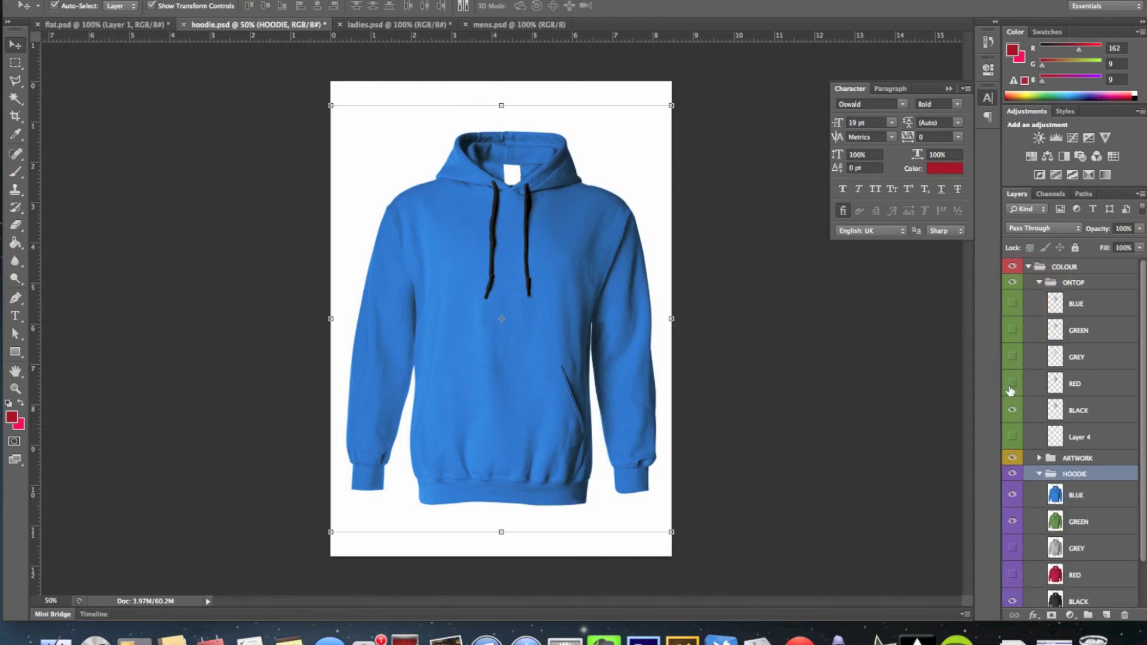
{"action": "left_click", "coordinate": [1011, 331]}
{"action": "left_click", "coordinate": [1012, 303]}
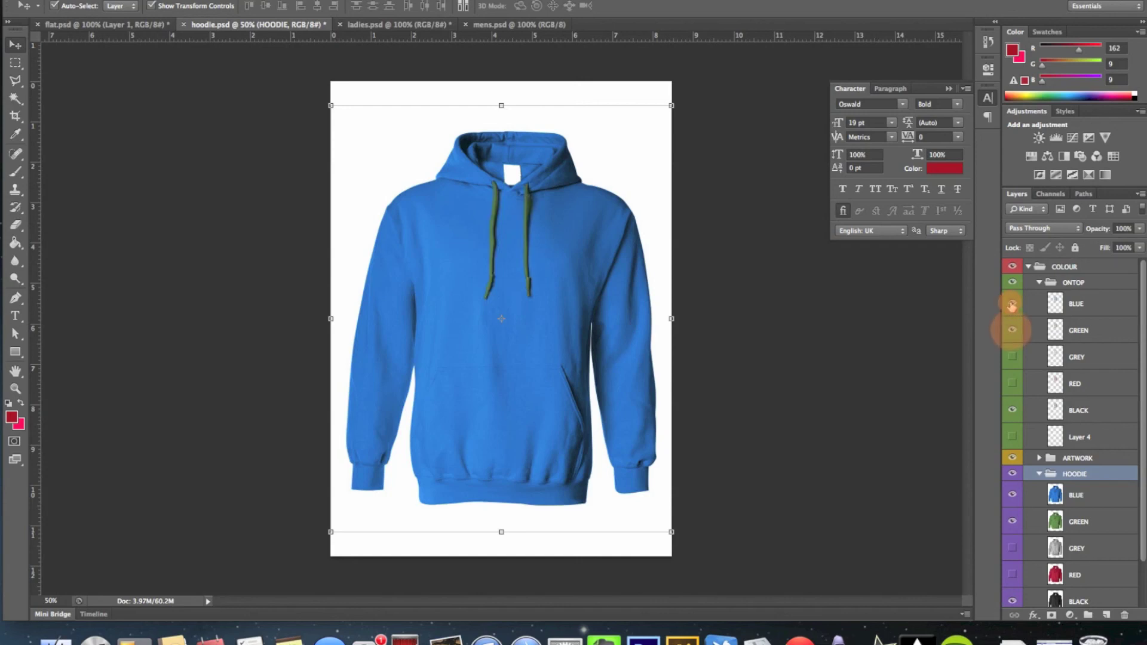
- Hide the COLOUR group and show the white SLIGHTLY GREY hoodie with the crest
{"action": "left_click", "coordinate": [1013, 266]}
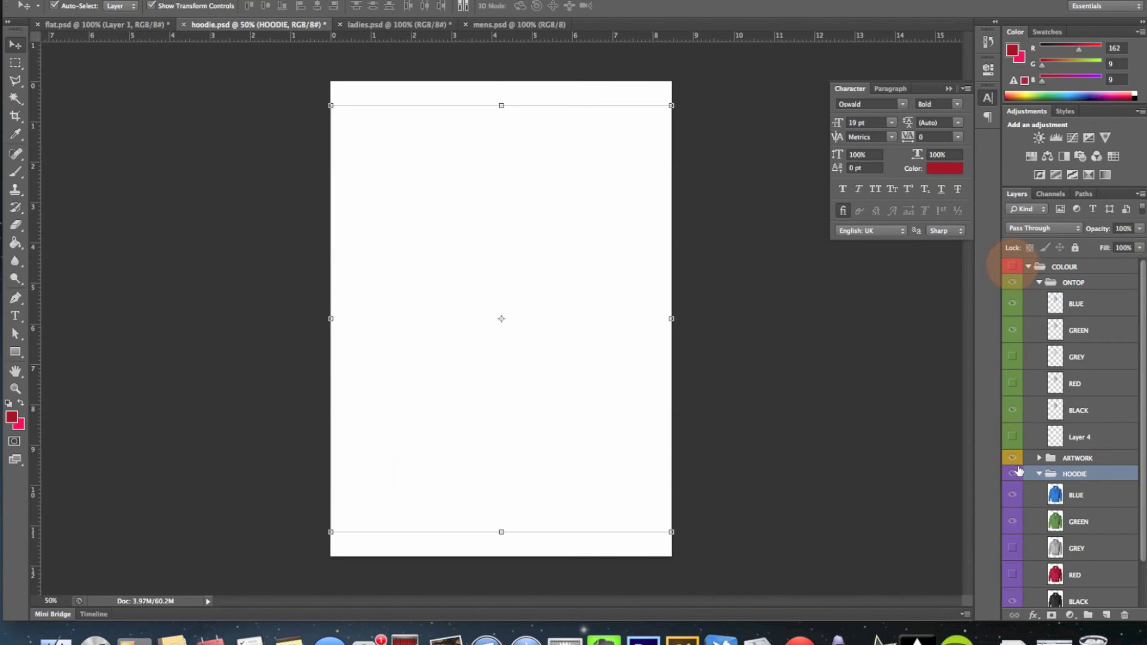
{"action": "scroll", "coordinate": [1018, 471], "scroll_direction": "down", "scroll_amount": 2}
{"action": "left_click", "coordinate": [1012, 573]}
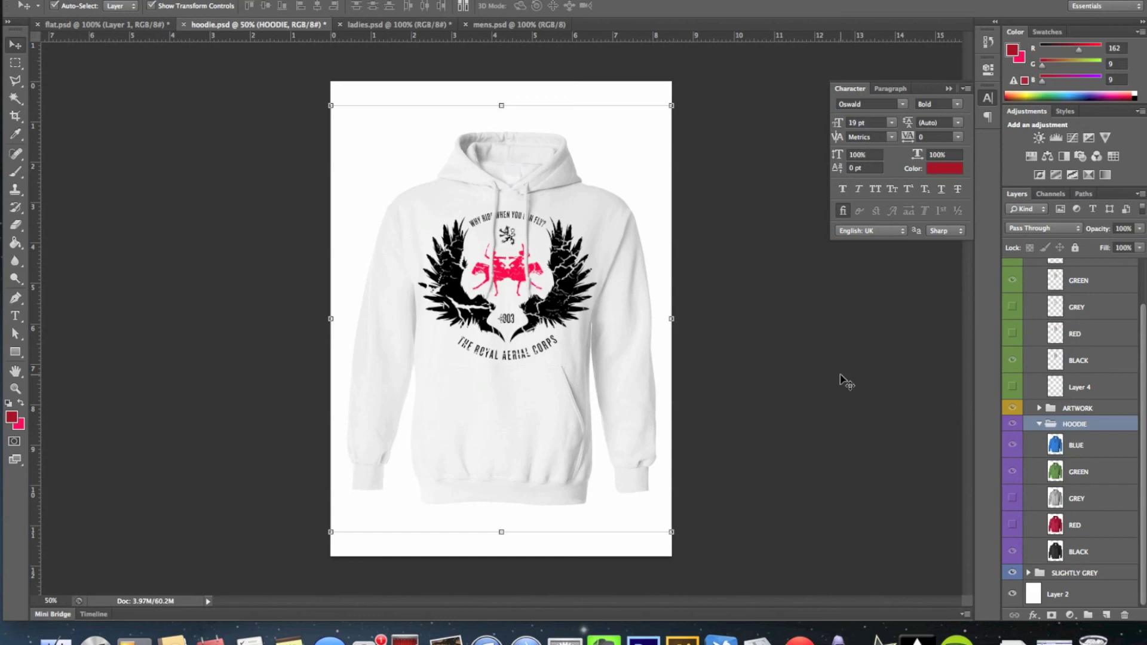
- Review flat.psd, hoodie.psd and ladies.psd, ending on mens.psd with its crest-printed white tee
{"action": "left_click", "coordinate": [81, 26]}
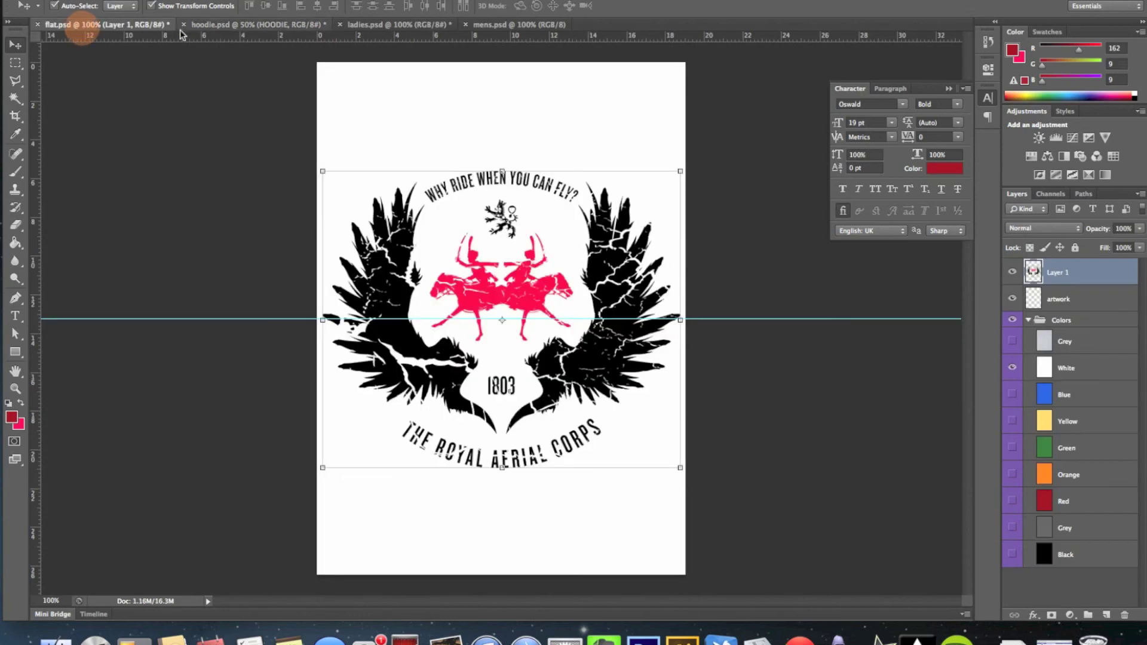
{"action": "left_click", "coordinate": [220, 26]}
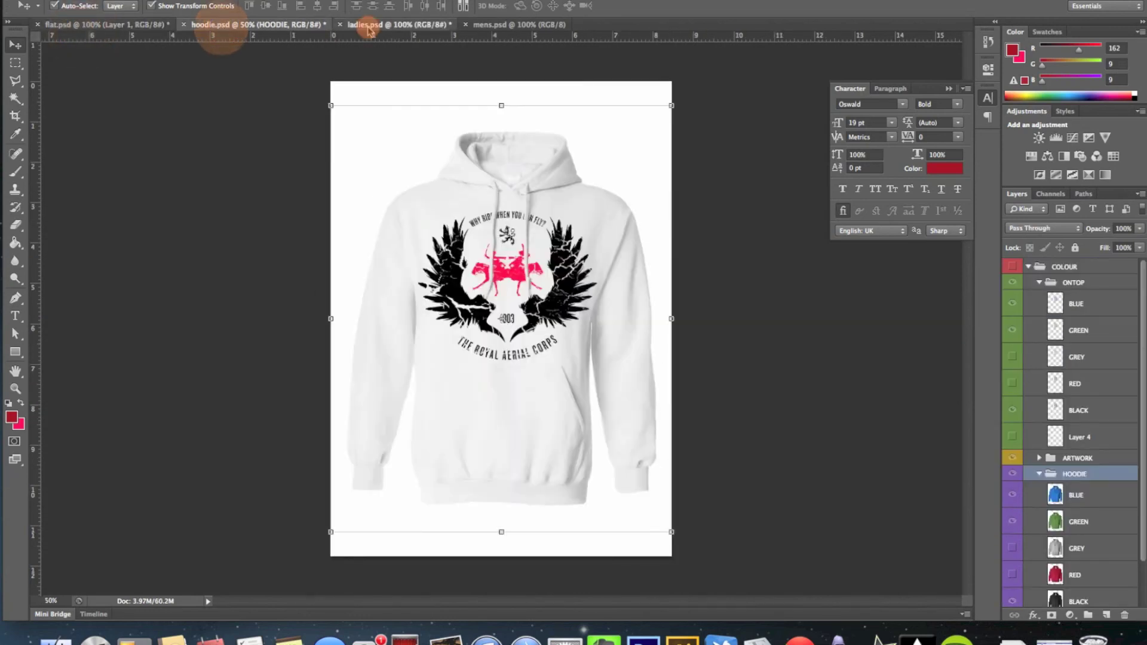
{"action": "left_click", "coordinate": [368, 26]}
{"action": "left_click", "coordinate": [500, 30]}
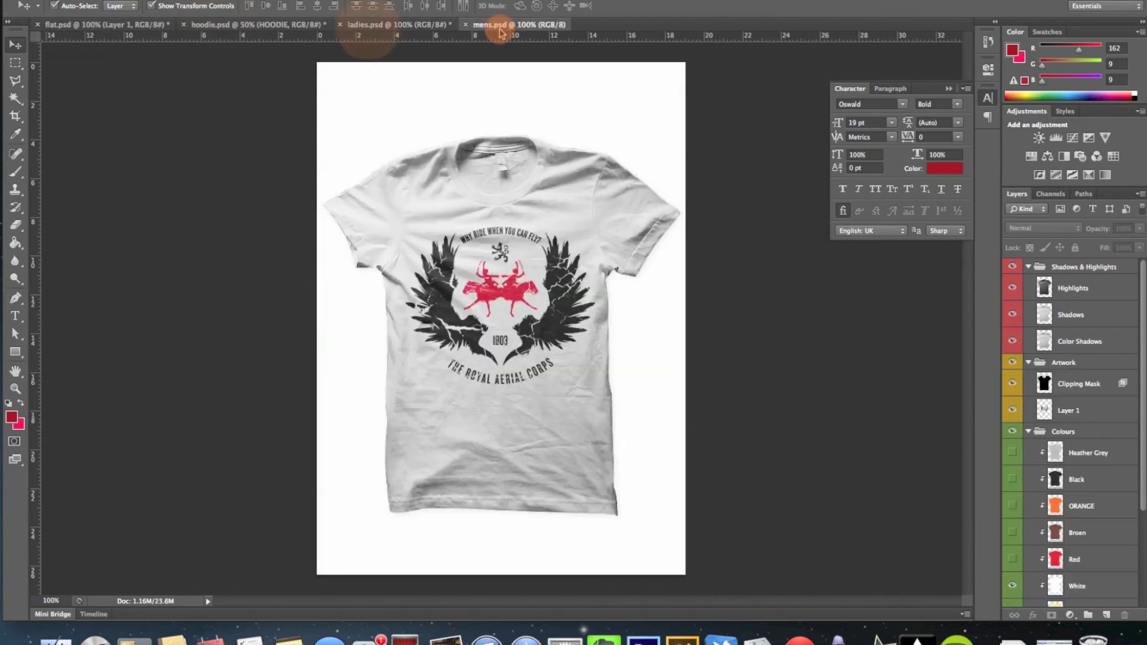
{"action": "left_click", "coordinate": [233, 140]}
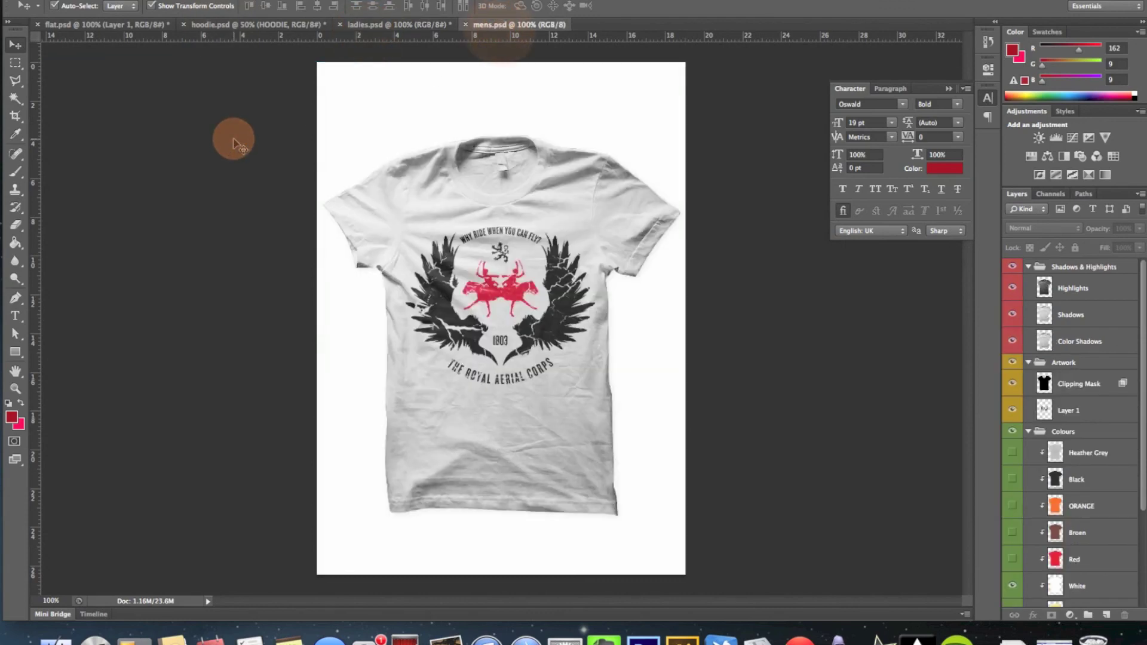